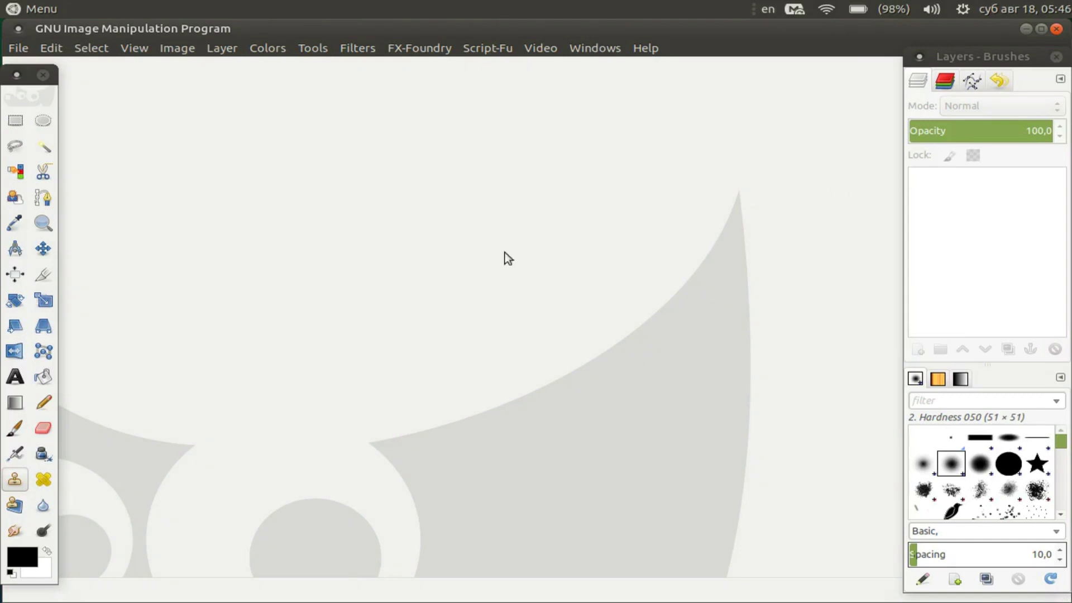
Open the Tree Road.jpg photo.
click(17, 48)
click(52, 103)
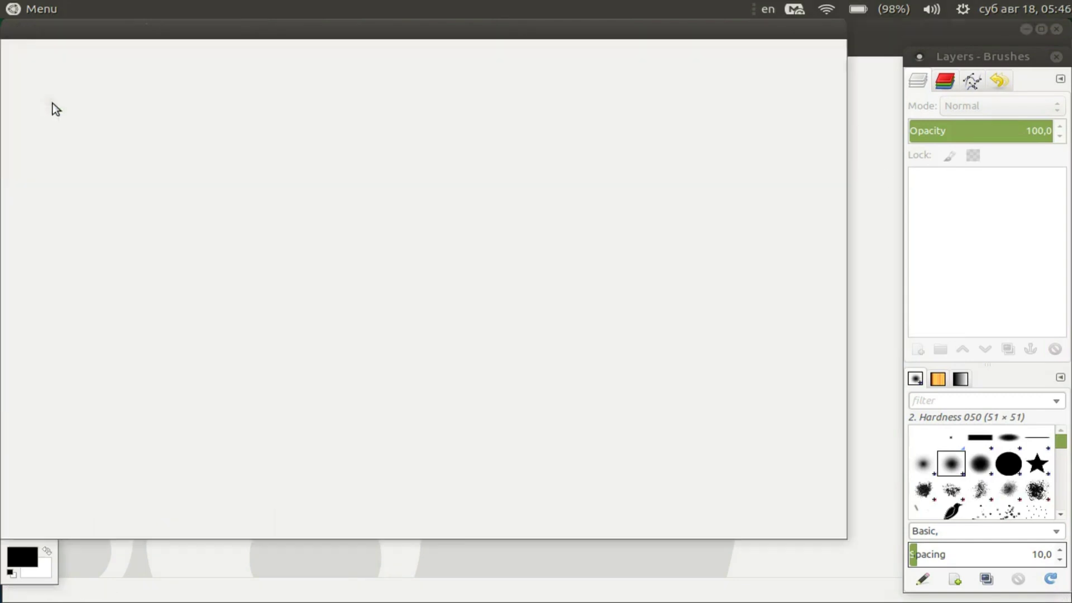
click(197, 127)
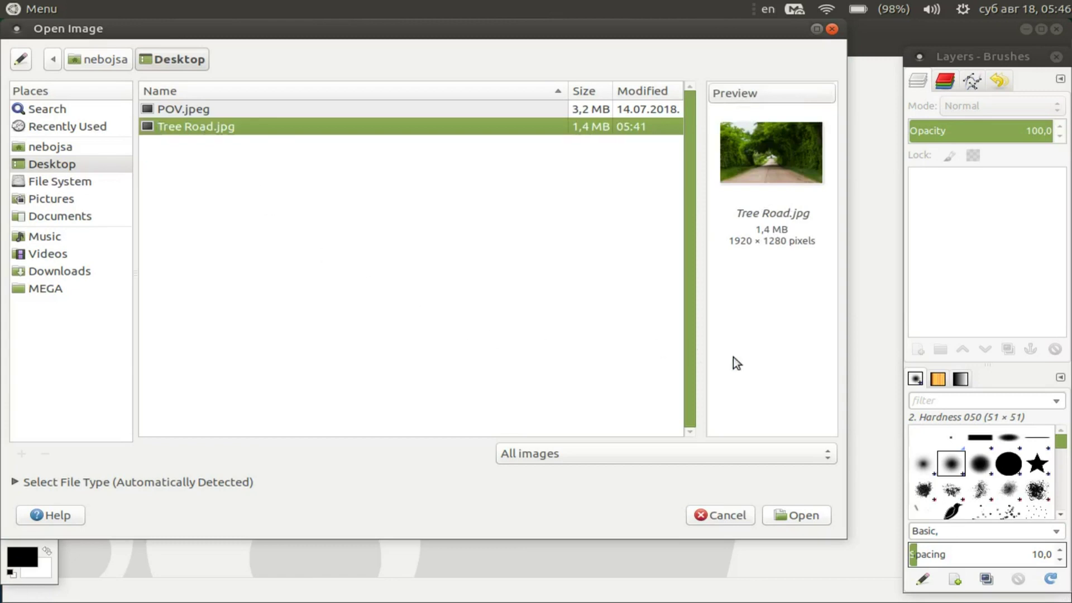
click(802, 515)
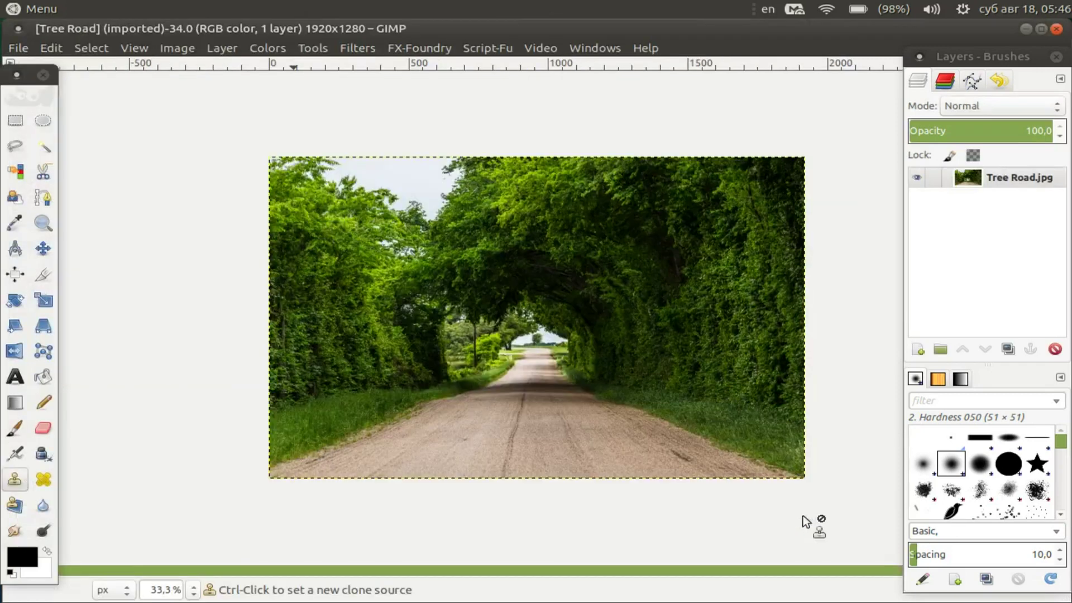
Add POV.jpeg as a layer above it and zoom out to fit.
click(21, 48)
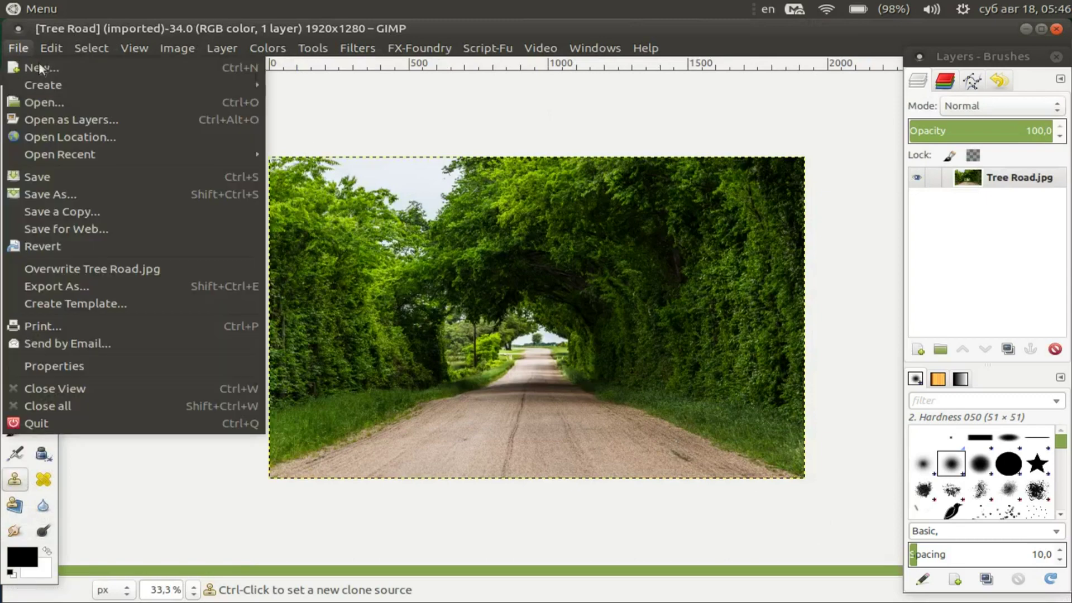
click(75, 121)
click(212, 109)
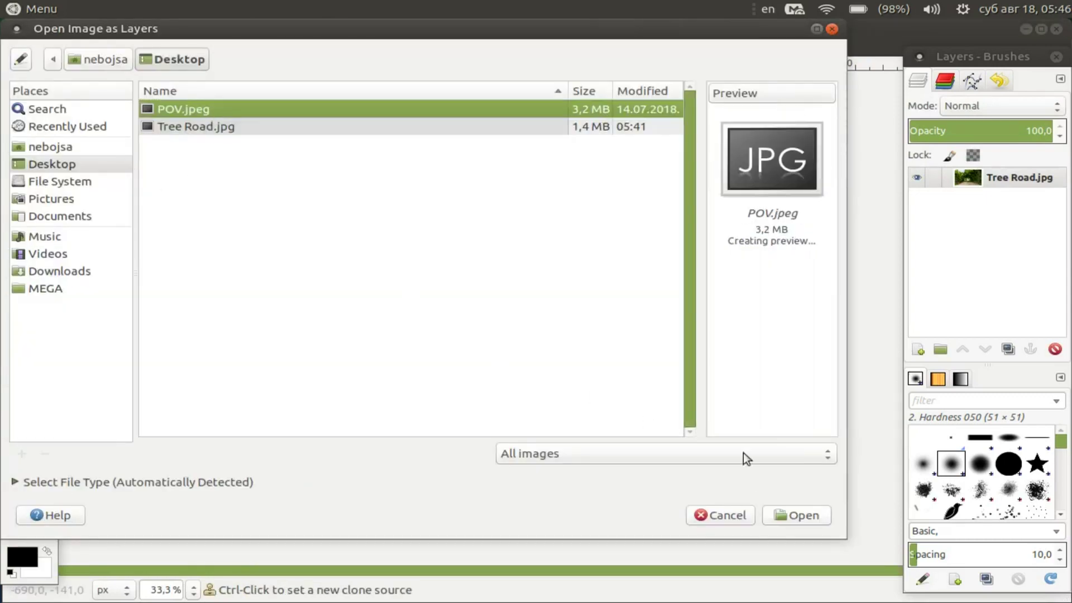
click(799, 511)
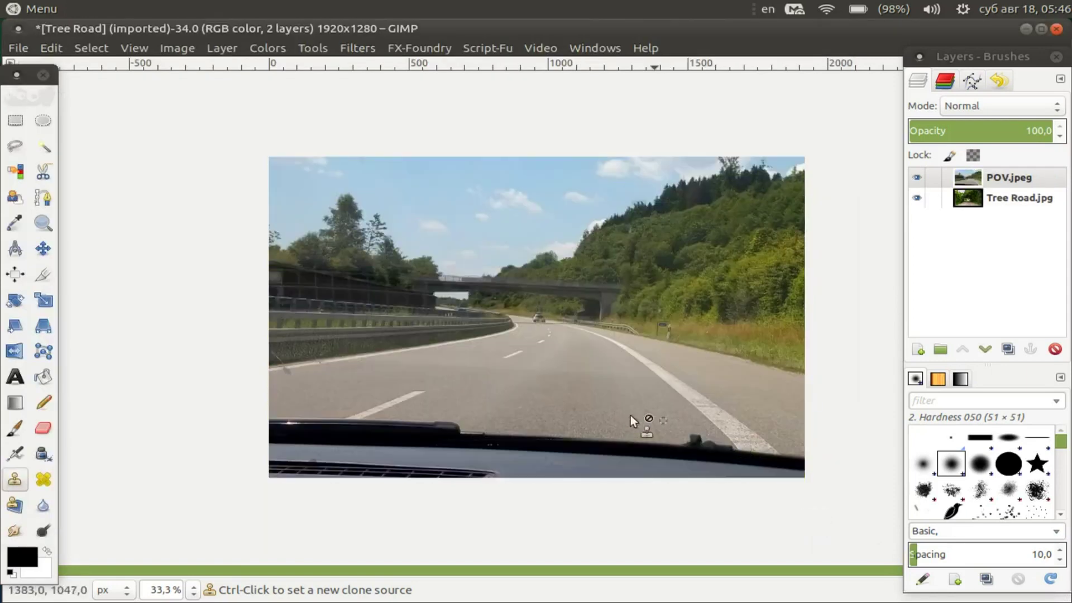
key(minus)
key(minus)
key(minus)
Scale the POV layer down to about 1924×1560 to fit the canvas.
click(43, 301)
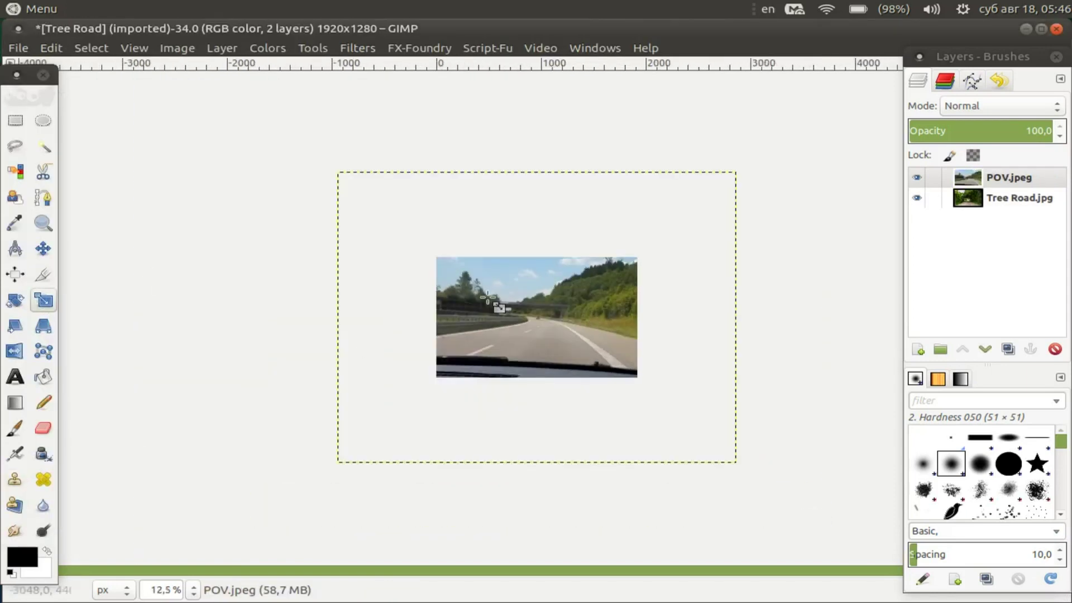
click(499, 307)
drag(365, 178, 561, 321)
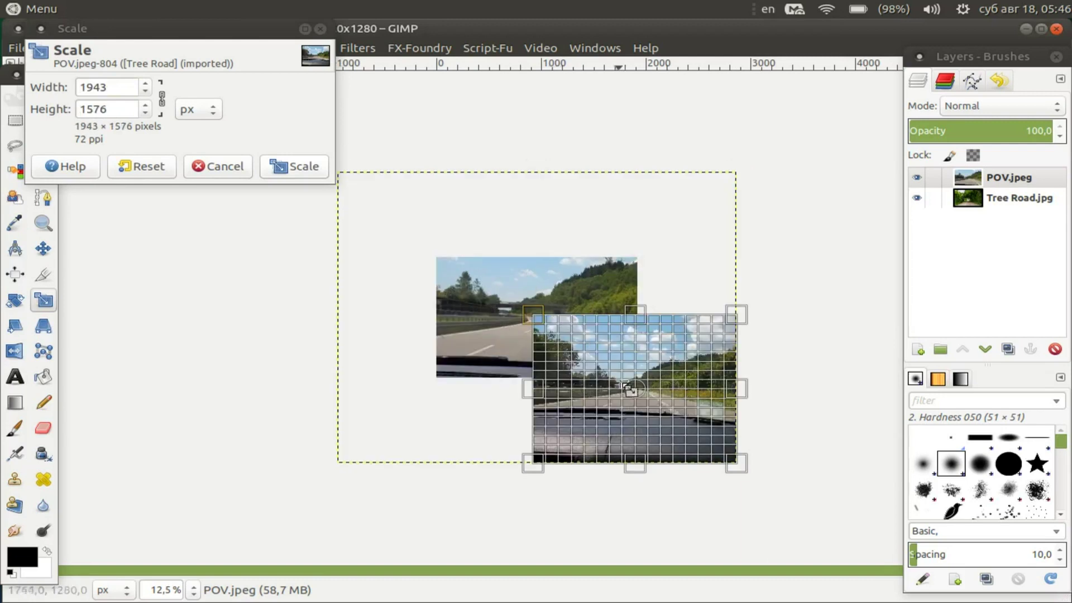
drag(628, 387, 694, 438)
mouse_move(580, 335)
mouse_down()
mouse_move(550, 279)
mouse_move(550, 296)
mouse_up()
drag(675, 240, 633, 236)
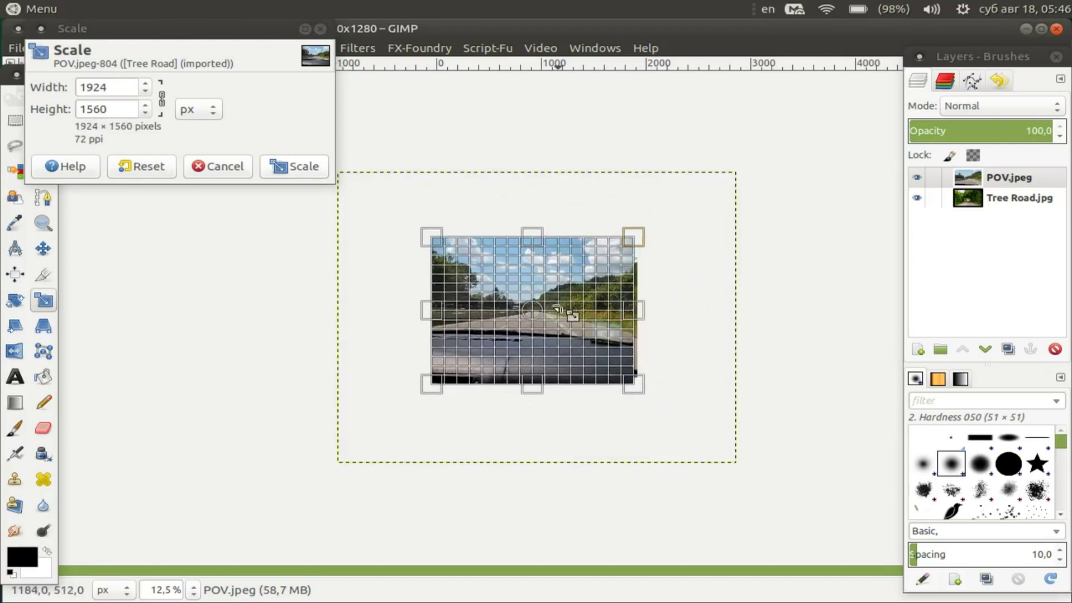
key(Return)
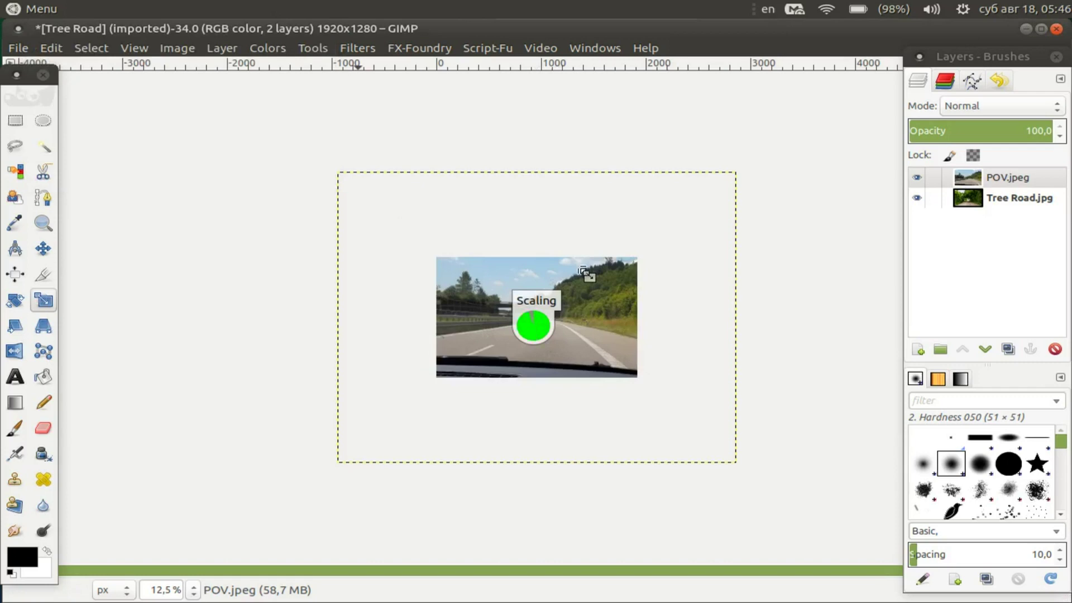
Line the POV layer up with the canvas and hide the layer boundary outline.
scroll(517, 322, up, 1)
key(m)
mouse_move(513, 322)
mouse_down()
mouse_move(517, 337)
mouse_move(517, 325)
mouse_up()
scroll(607, 289, up, 1)
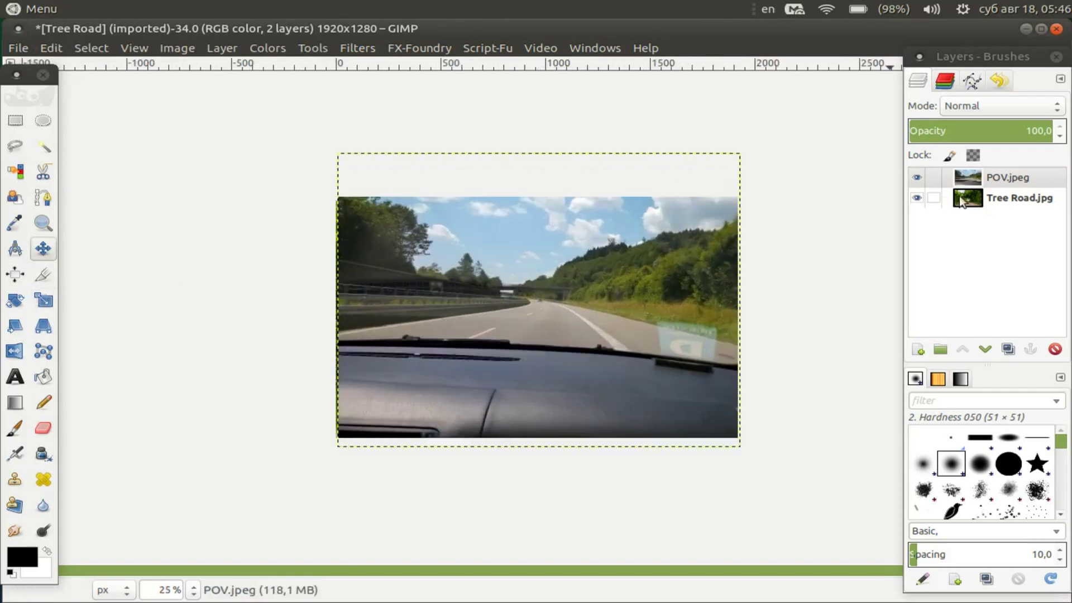
click(134, 48)
click(156, 207)
scroll(536, 319, up, 1)
click(488, 308)
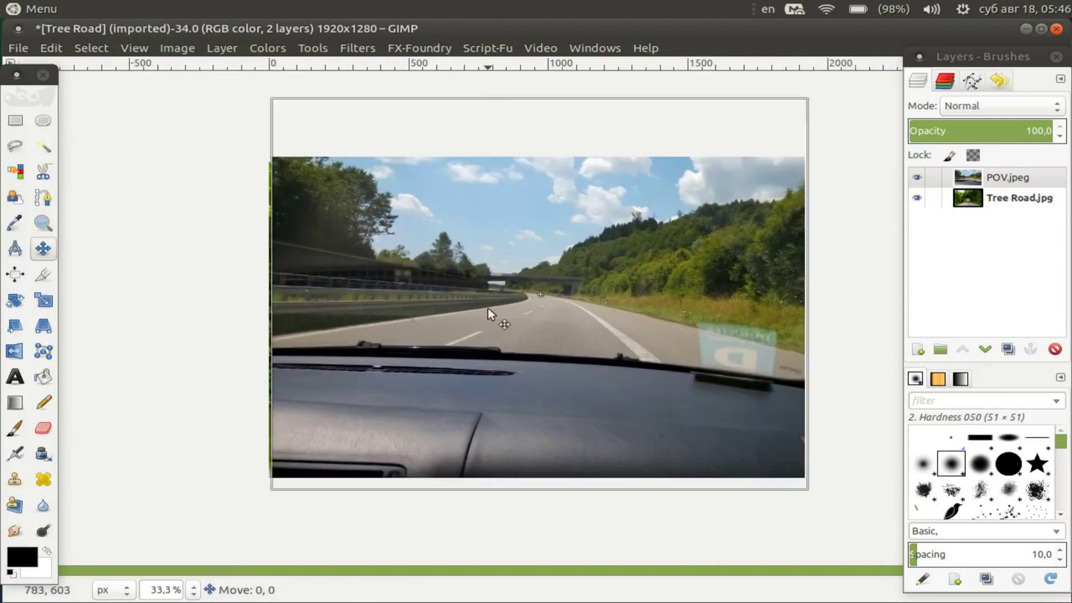
Fine-tune the POV layer size to about 1925×1561 so it fills the canvas width.
key(shift+s)
click(804, 101)
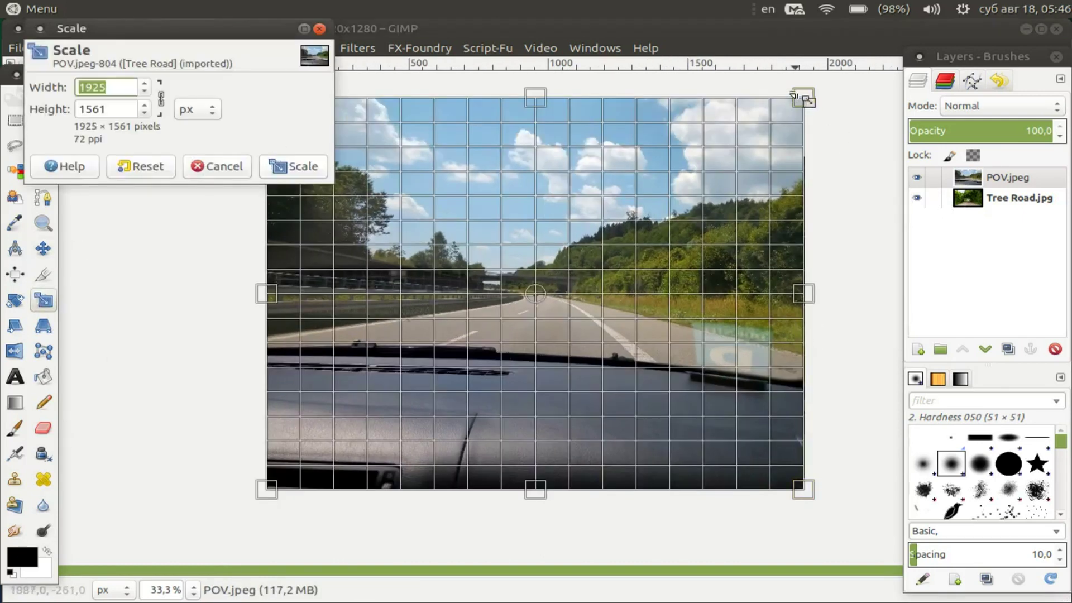
drag(804, 101, 808, 96)
key(Return)
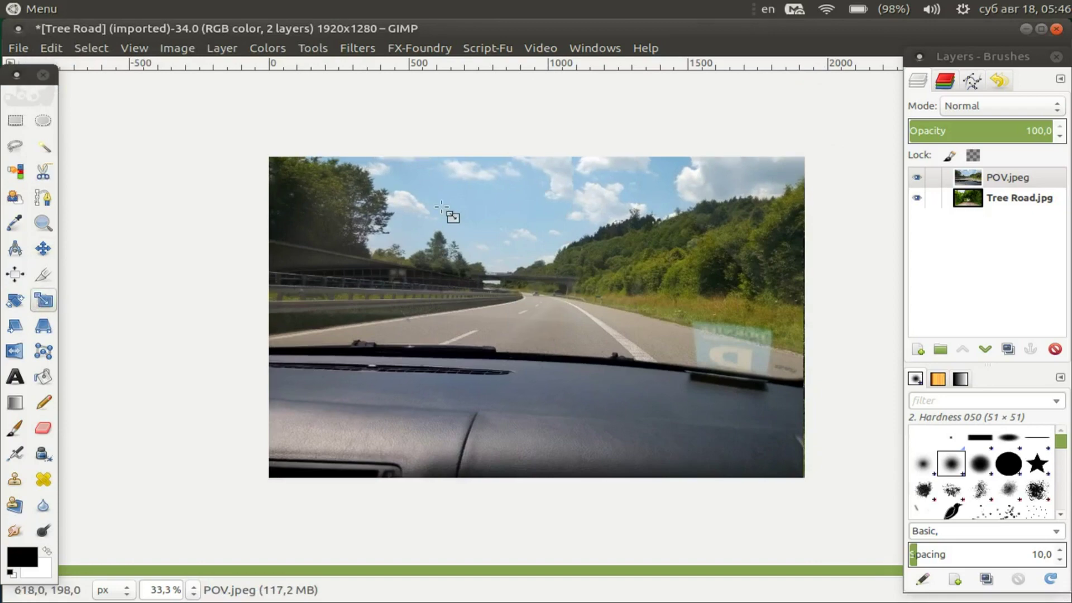
Start a path at the dashboard's left edge with the Paths tool.
click(42, 201)
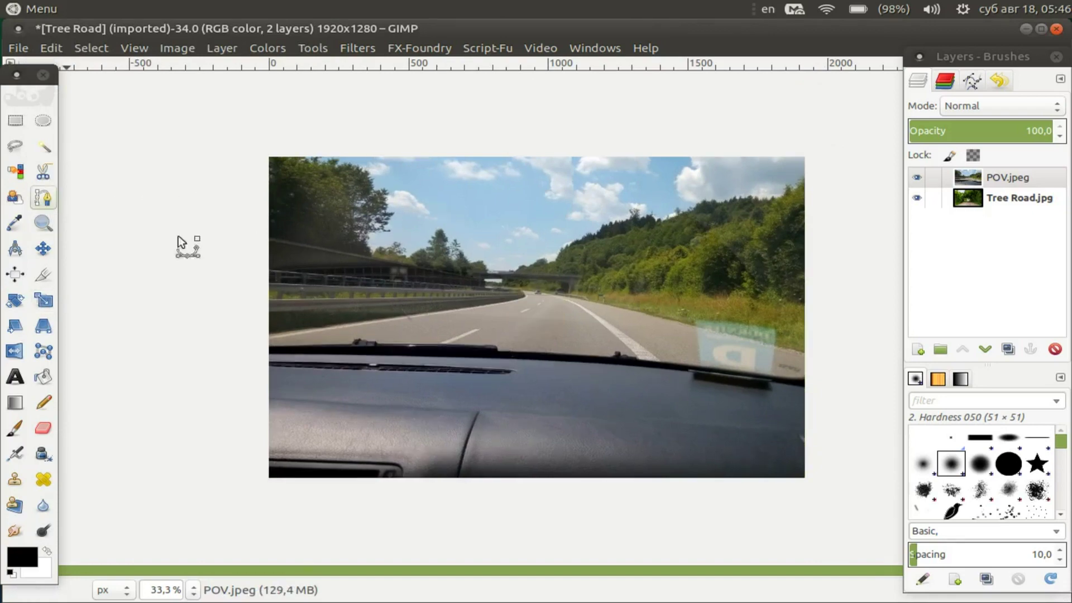
key(1)
key(minus)
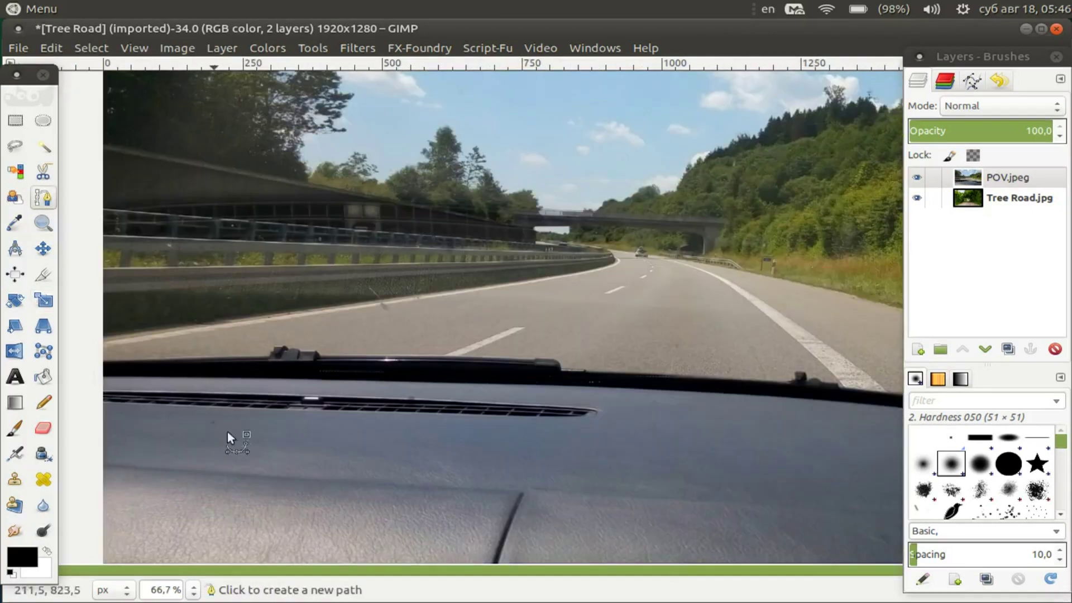
click(103, 359)
click(236, 355)
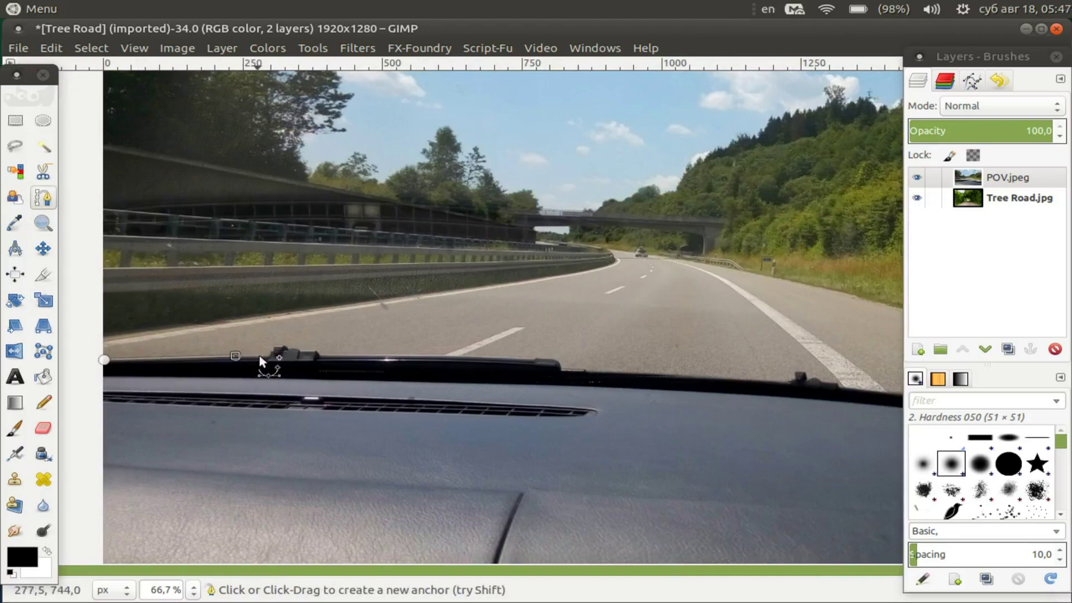
click(267, 355)
key(plus)
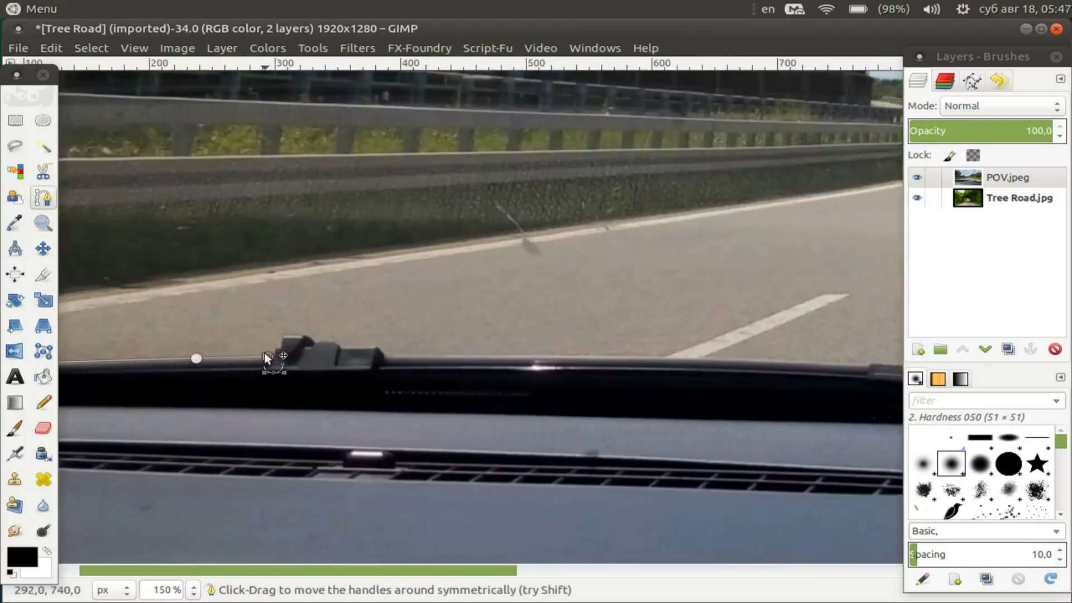
key(plus)
key(plus)
Trace the path up and over the first wiper arm and along the dashboard.
click(282, 347)
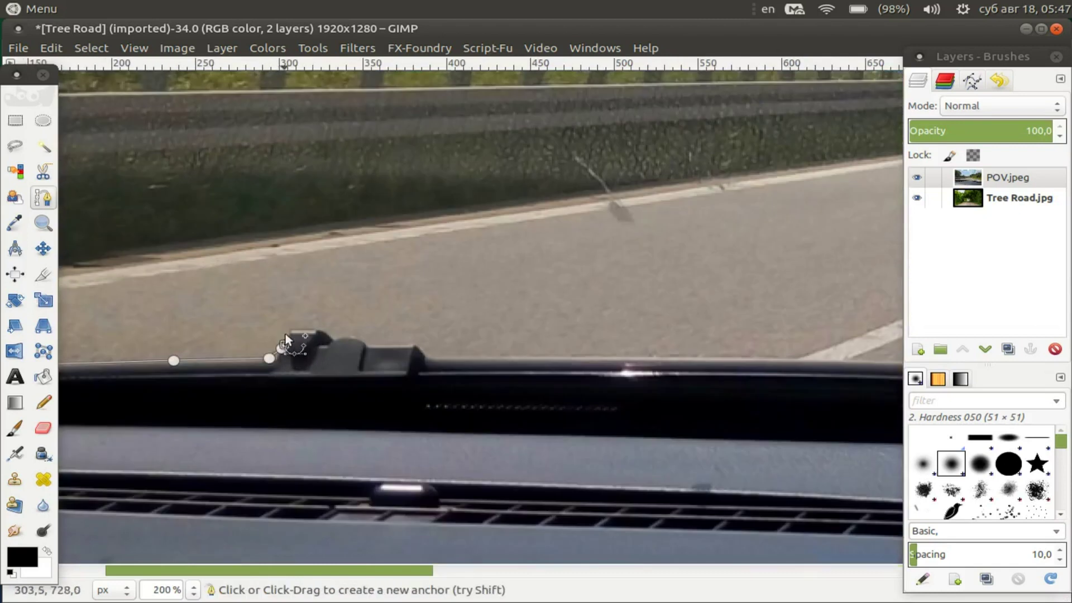
click(289, 331)
click(311, 331)
click(334, 338)
click(353, 337)
click(395, 345)
click(409, 345)
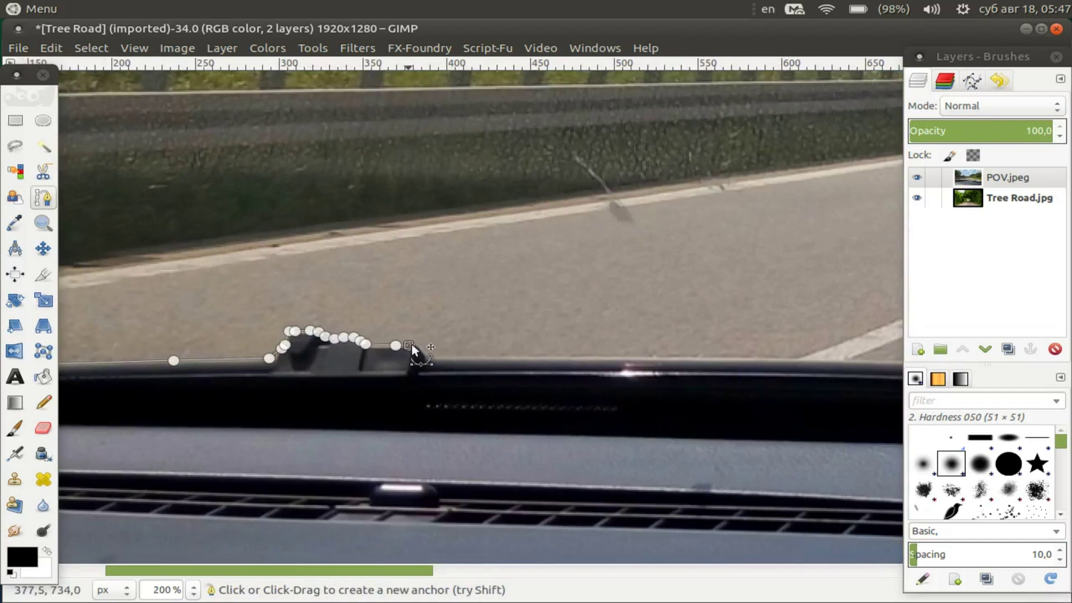
click(423, 354)
click(644, 354)
Continue the path along the wiper blade down to its end.
scroll(689, 350, down, 1)
scroll(689, 349, down, 1)
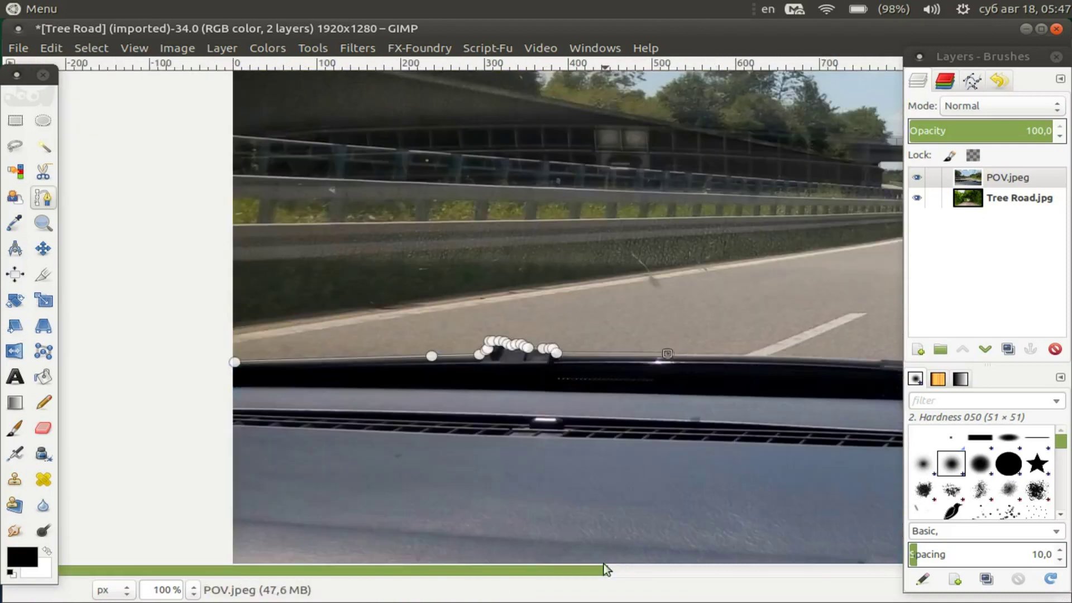
drag(595, 566, 663, 569)
scroll(403, 337, up, 1)
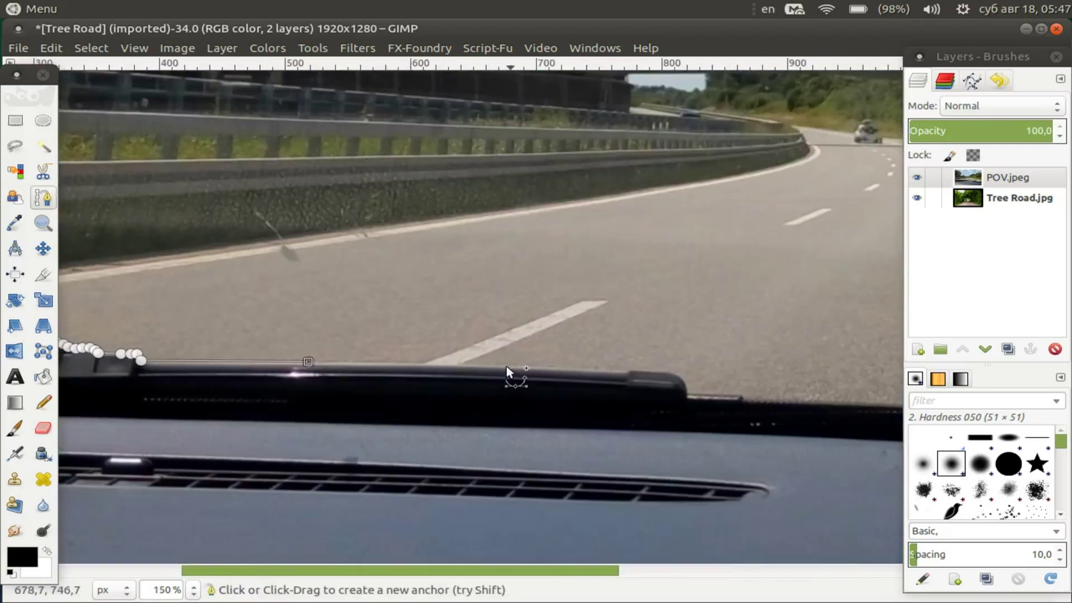
click(565, 371)
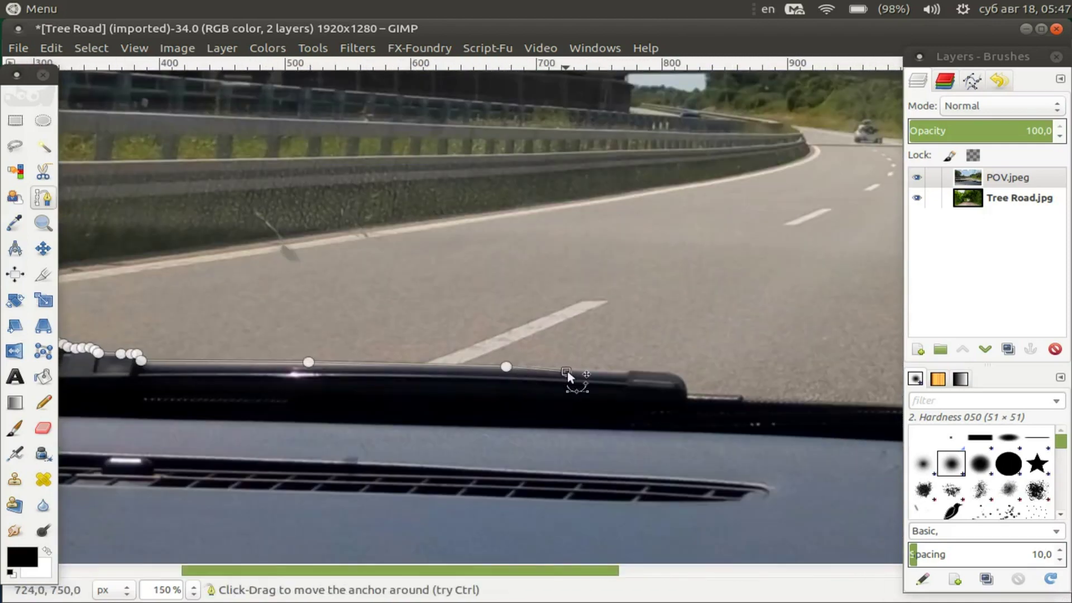
click(595, 369)
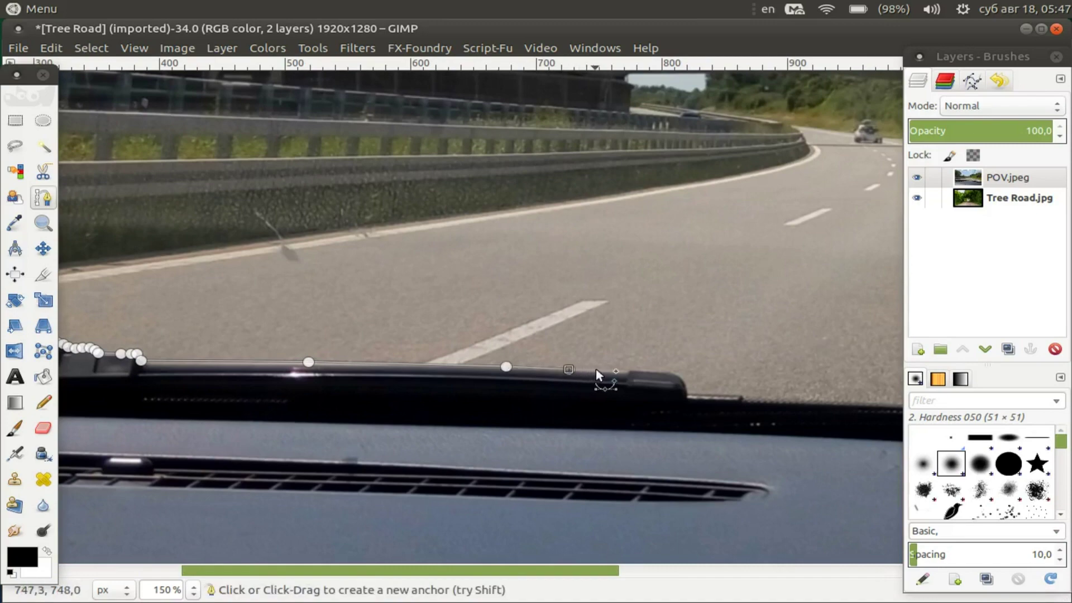
click(631, 368)
click(644, 370)
click(681, 387)
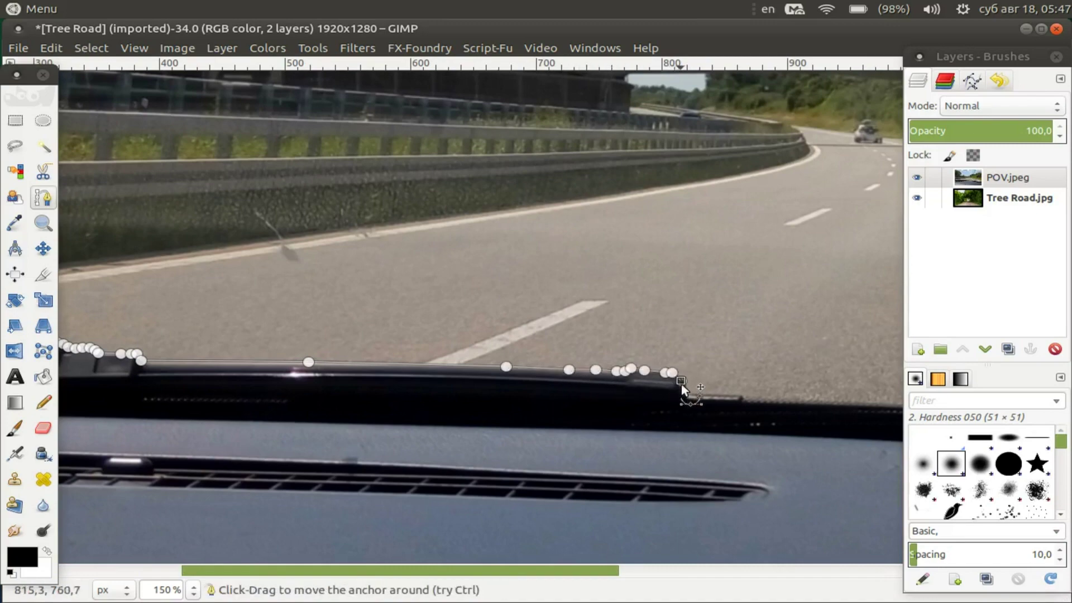
click(707, 398)
click(742, 398)
click(623, 570)
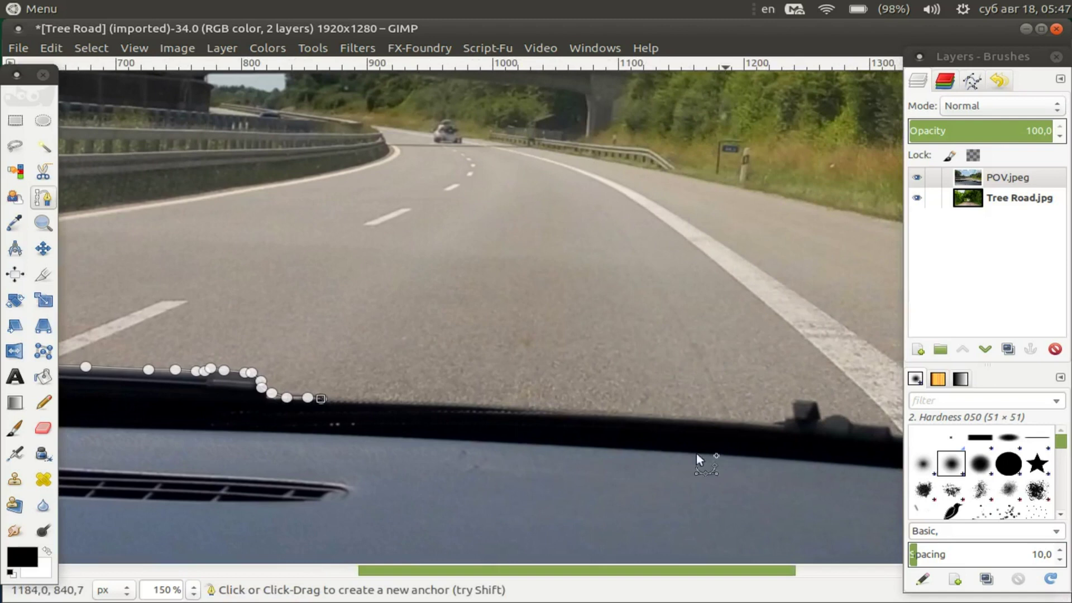
Add anchors along the dashboard edge, pulling one back onto the edge.
click(510, 409)
click(534, 409)
click(597, 412)
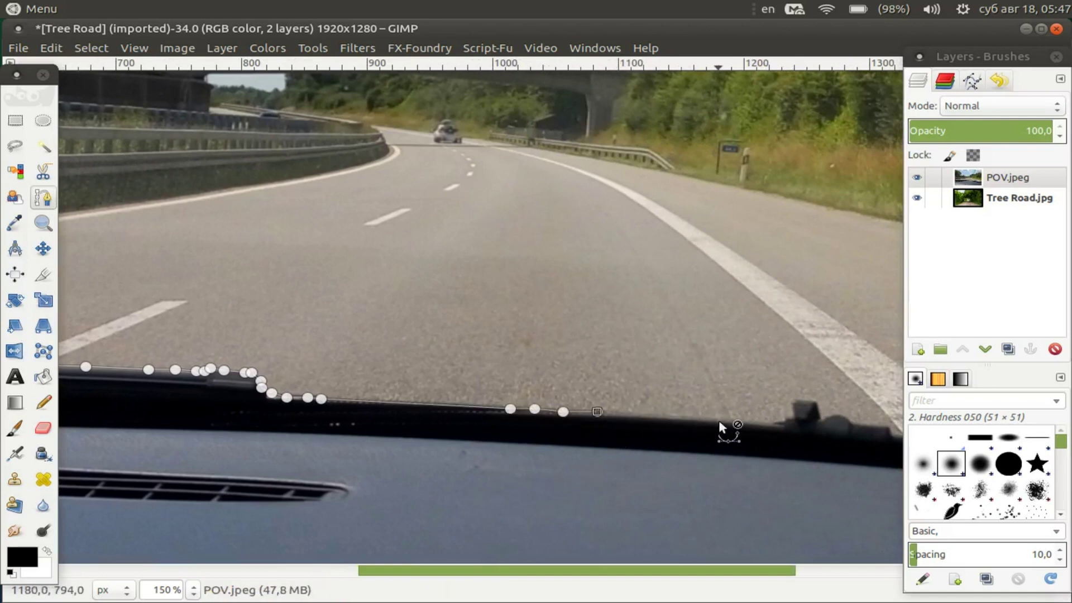
drag(597, 411, 570, 412)
click(623, 417)
click(665, 416)
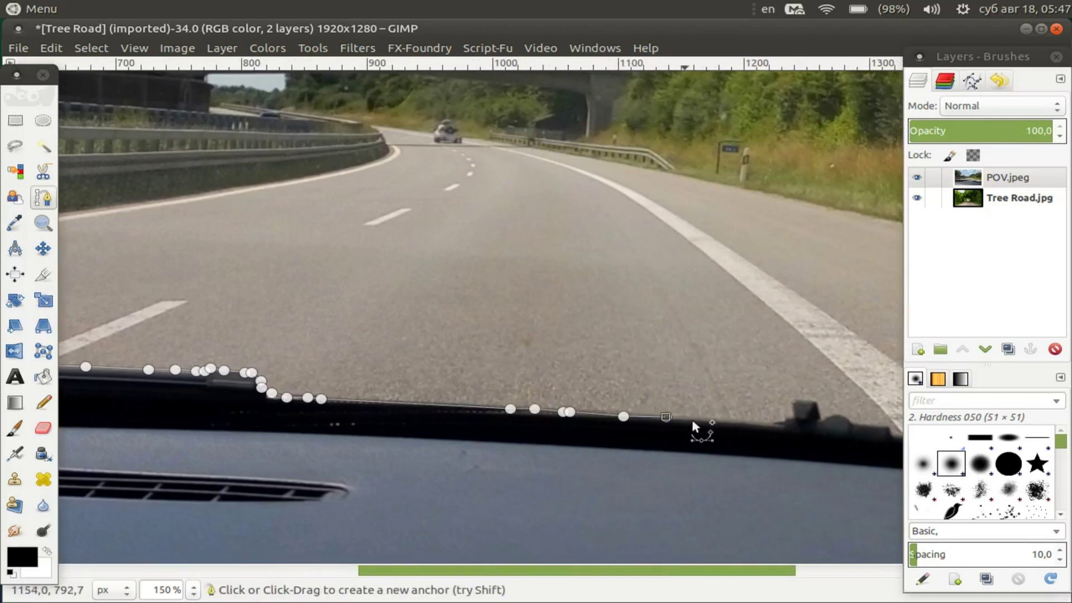
click(714, 420)
click(718, 570)
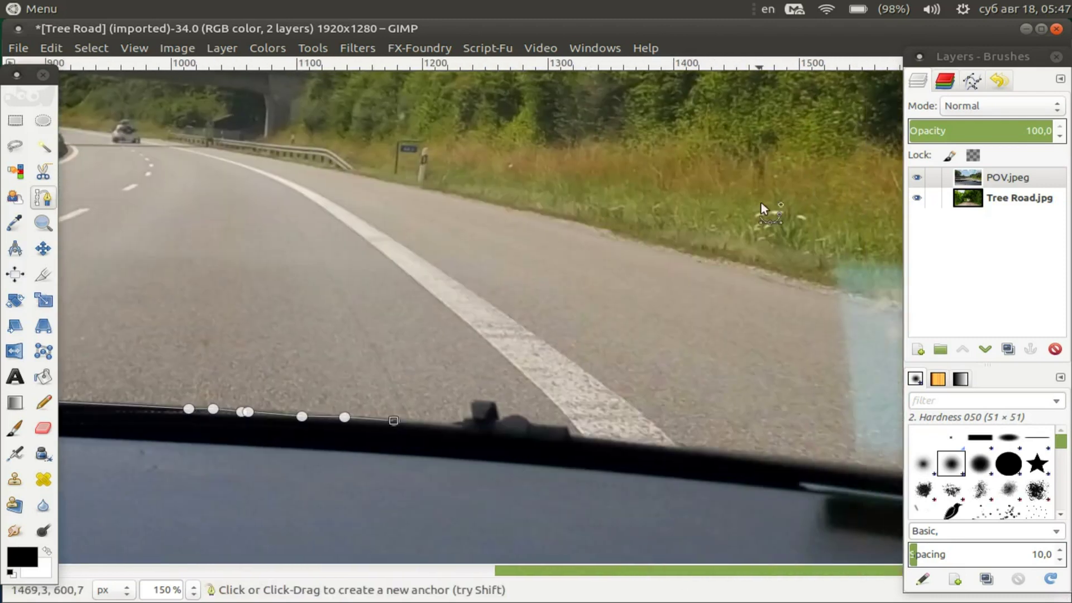
Trace around the second wiper arm and further along the dashboard.
click(437, 425)
click(459, 422)
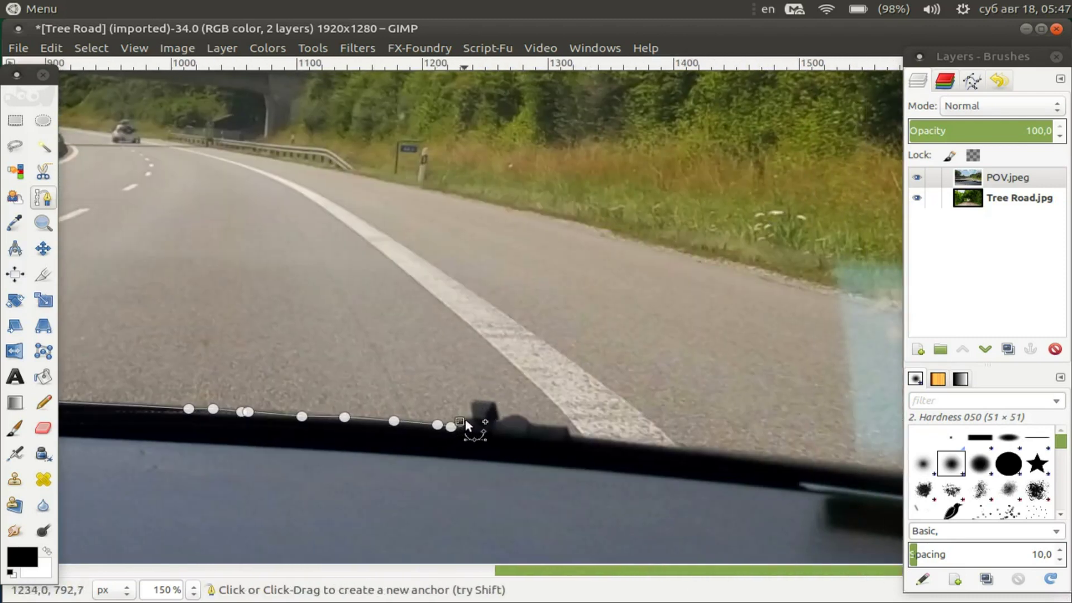
click(465, 420)
click(470, 417)
click(471, 399)
click(478, 400)
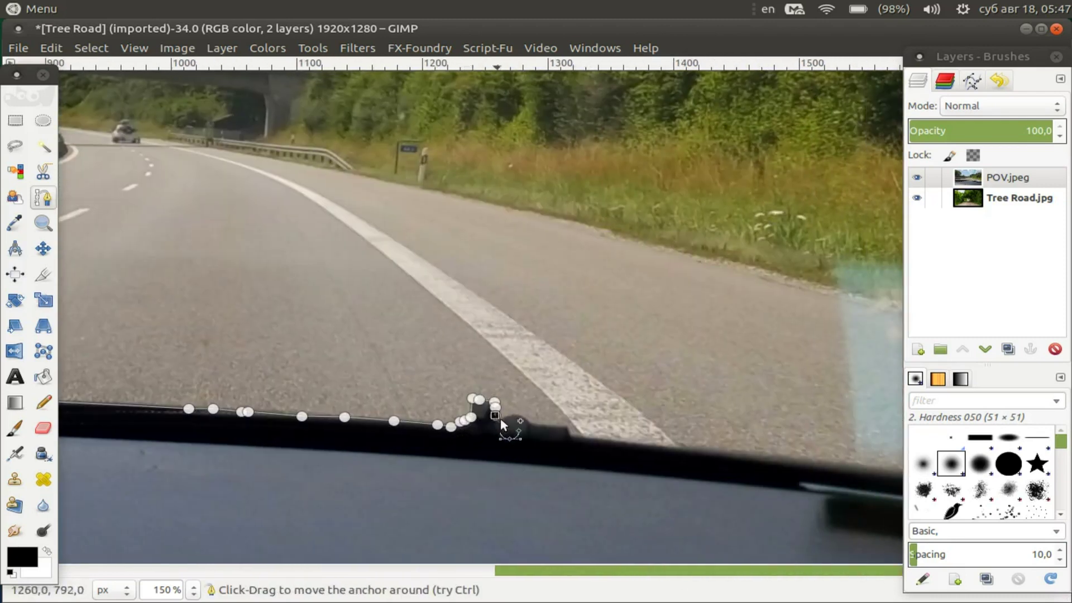
click(536, 423)
click(563, 426)
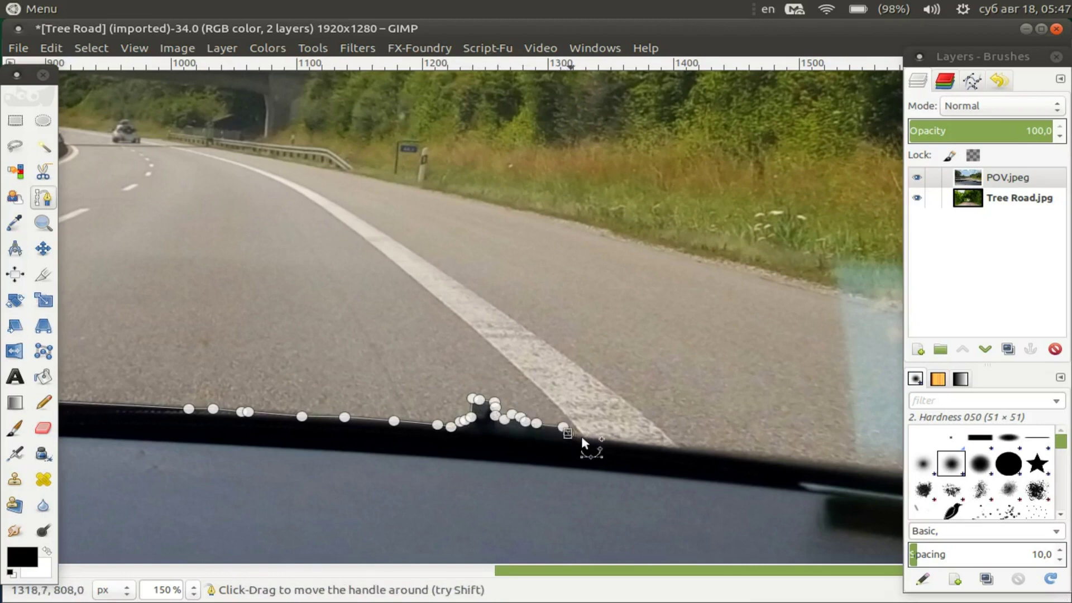
click(777, 463)
click(883, 473)
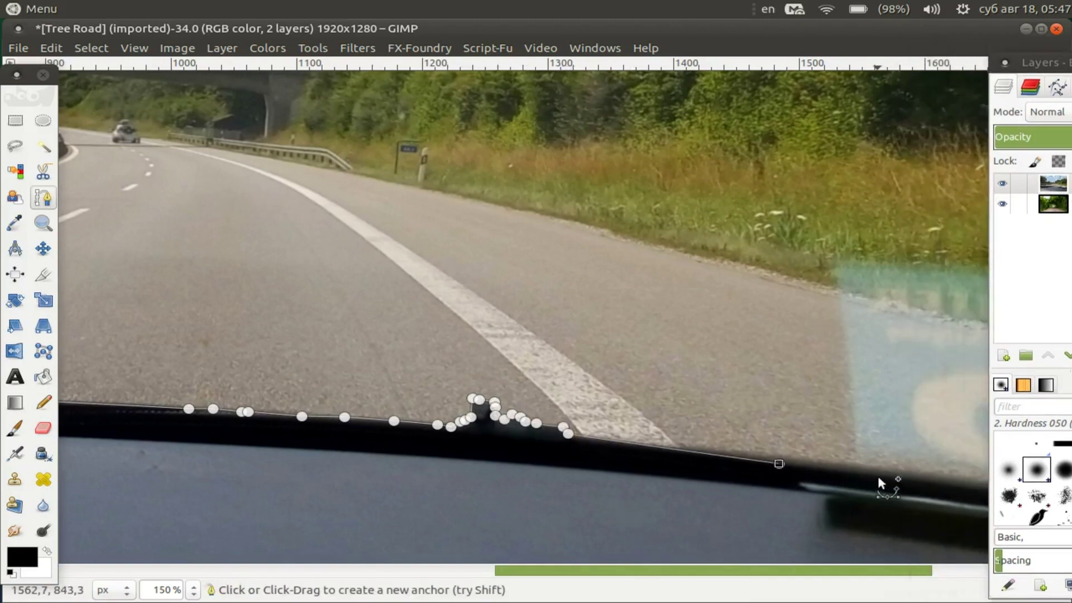
Close the path over the top of the image, convert it to a selection and clear it.
key(minus)
key(minus)
key(minus)
click(853, 401)
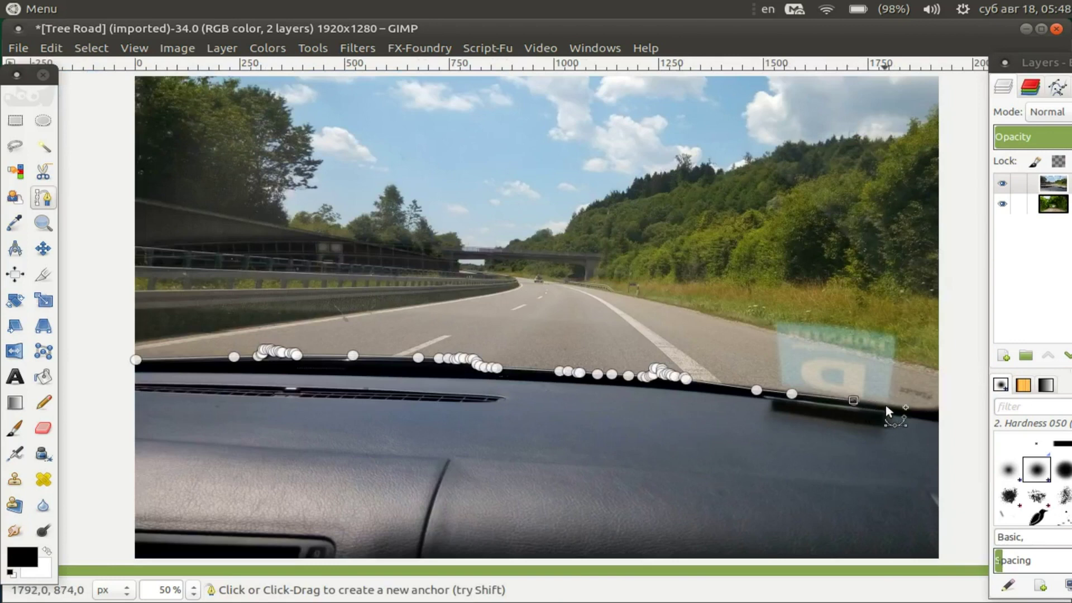
click(886, 405)
click(925, 411)
click(938, 408)
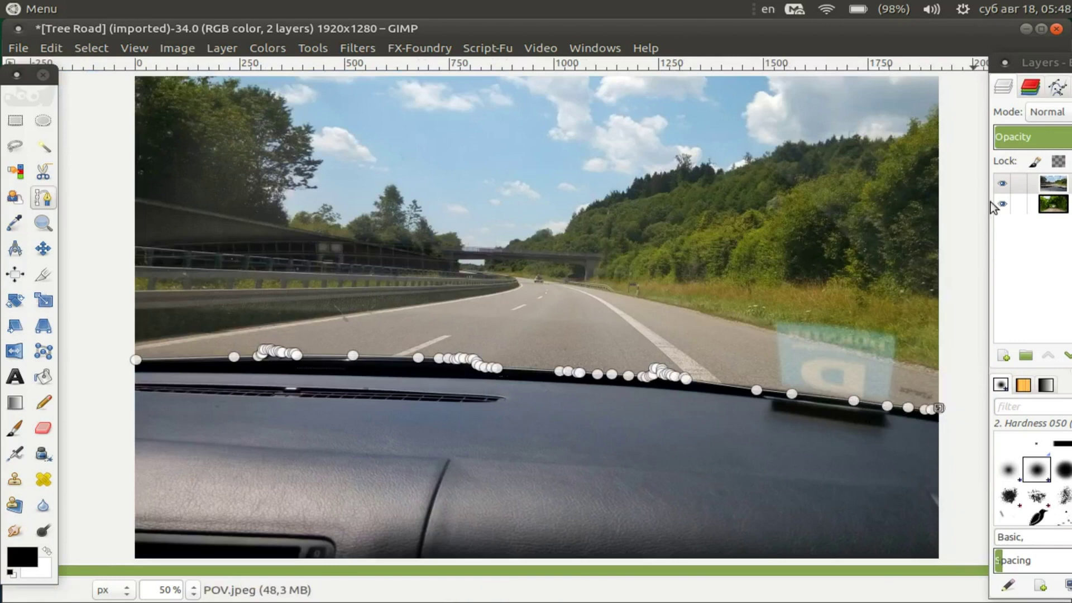
key(minus)
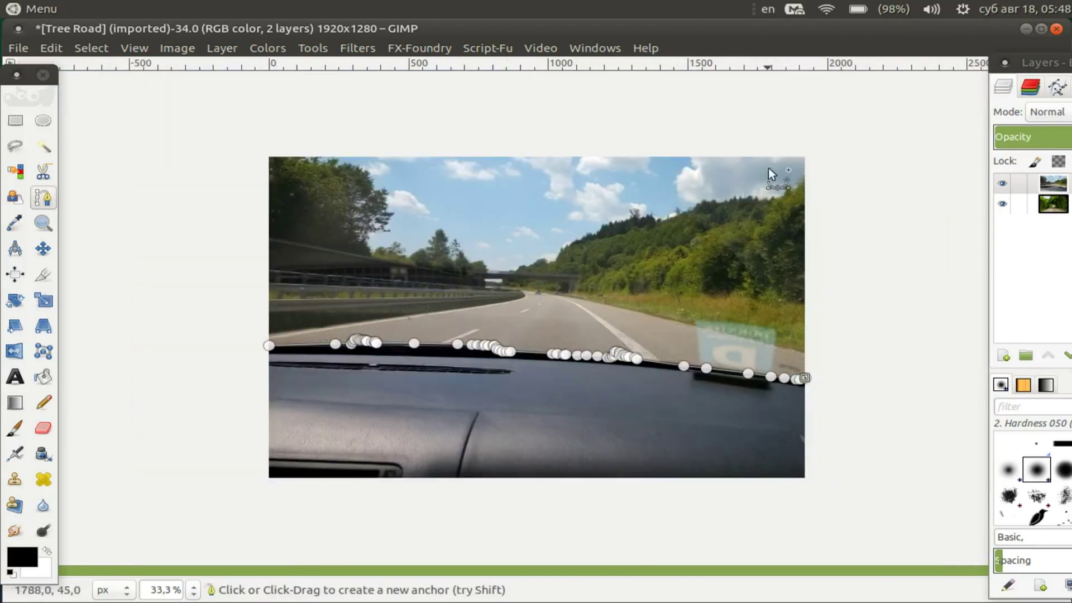
click(819, 140)
click(247, 134)
click(235, 315)
key(Return)
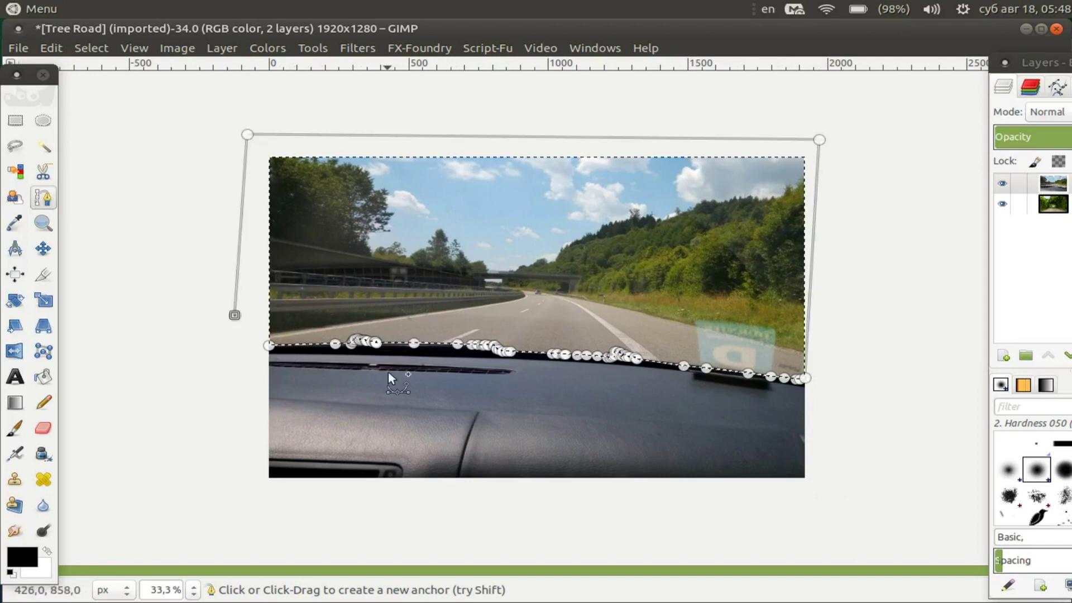
key(ctrl+shift+a)
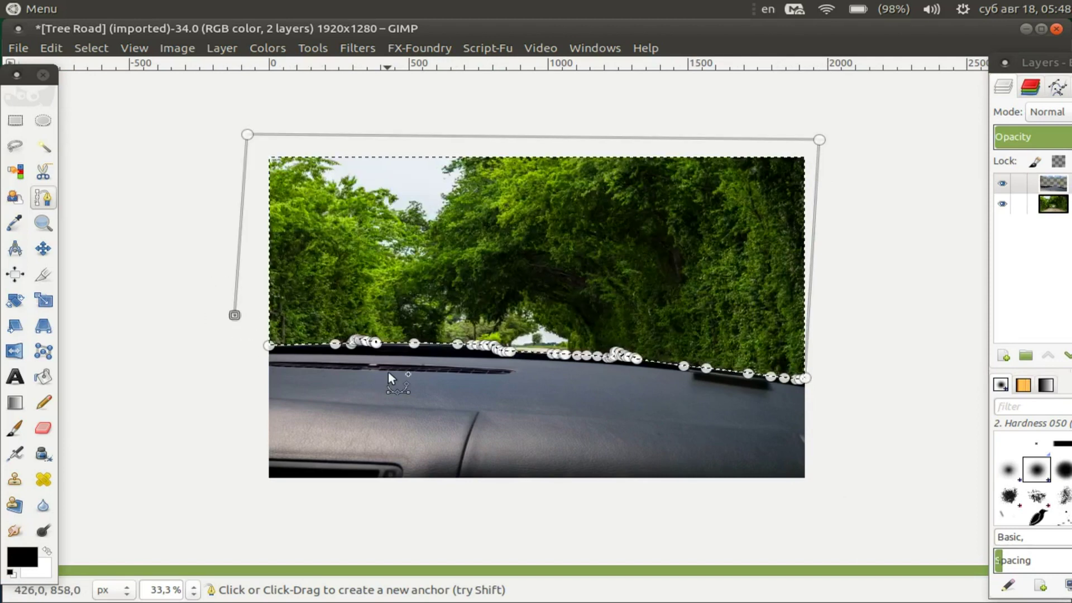
Shift the tree road layer upward and enlarge it to 1943×1295.
key(m)
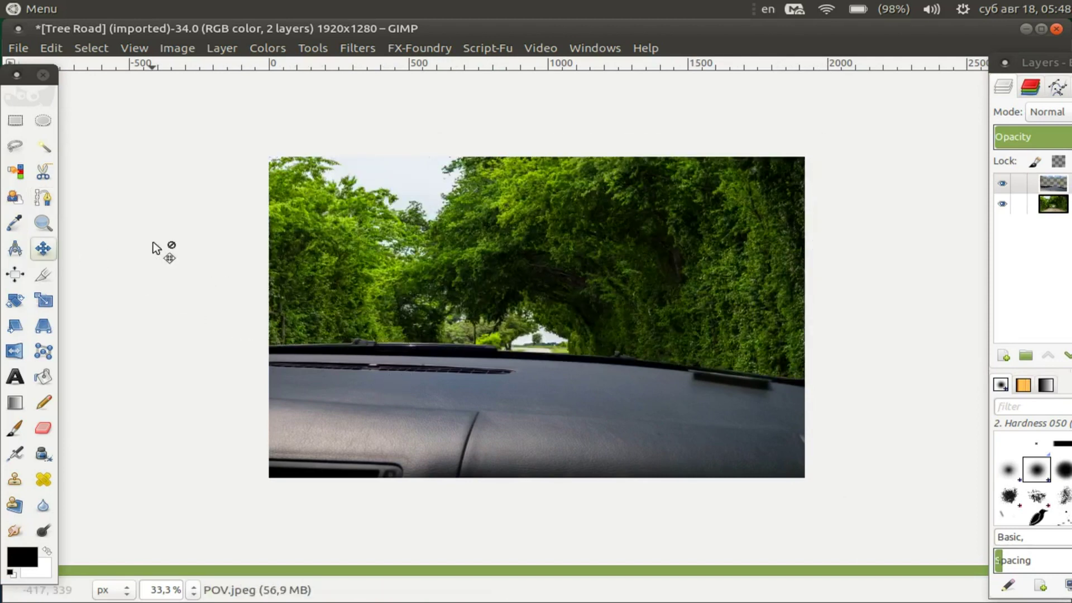
click(1052, 205)
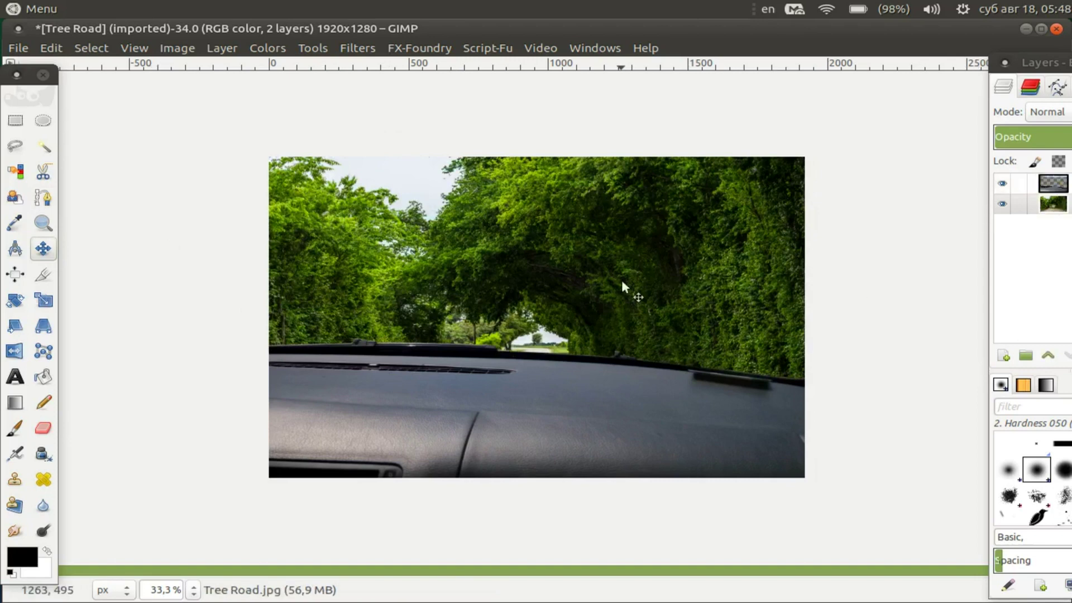
drag(622, 280, 626, 217)
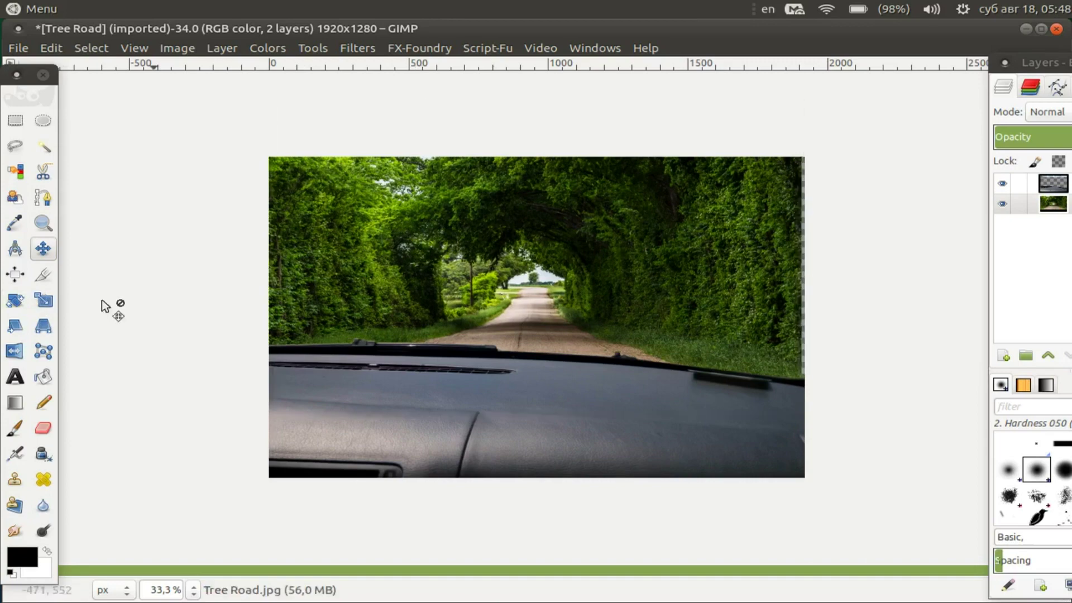
click(44, 300)
click(806, 413)
drag(821, 397, 824, 406)
click(308, 167)
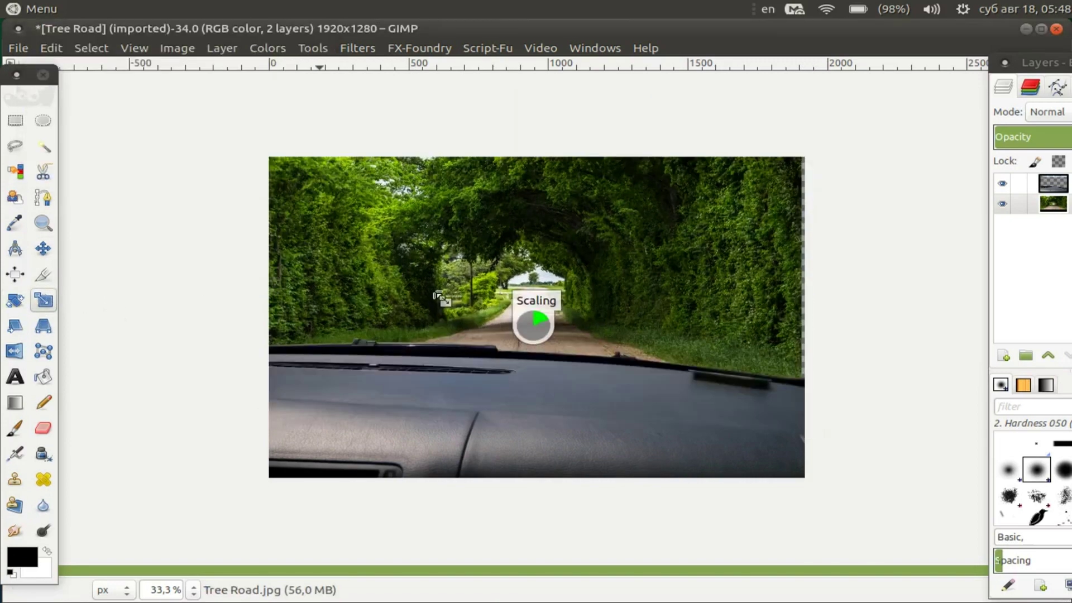
Raise the tree road layer a little higher behind the dashboard.
key(m)
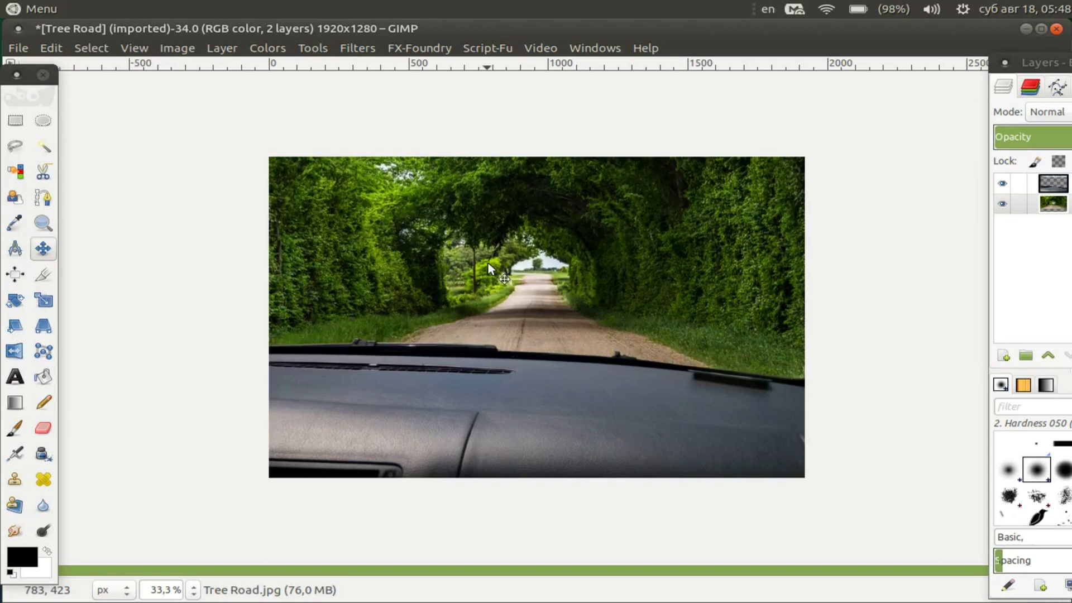
drag(487, 261, 488, 244)
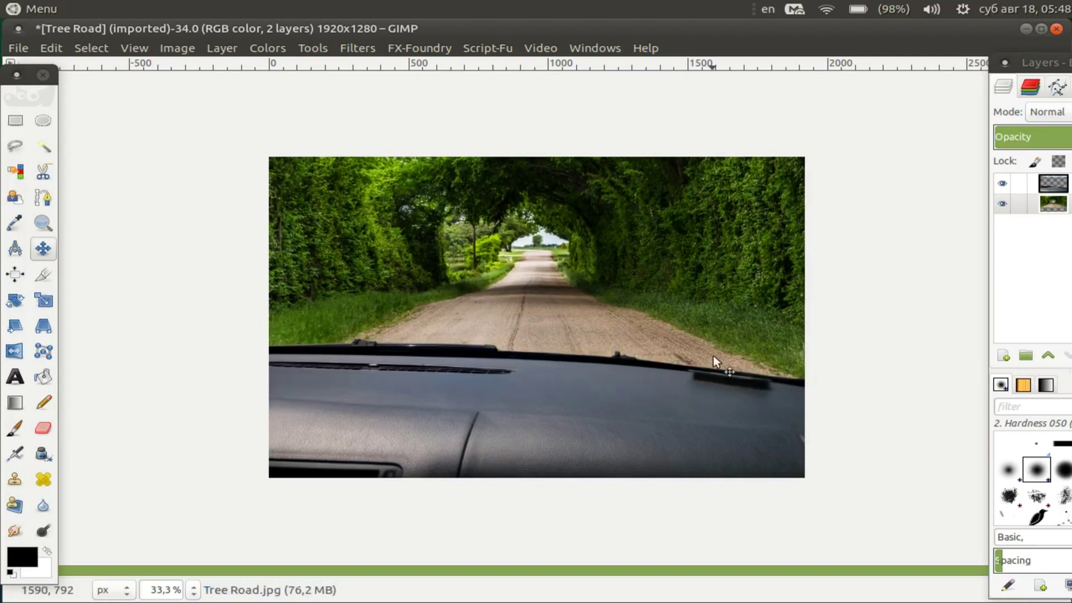
scroll(364, 330, up, 1)
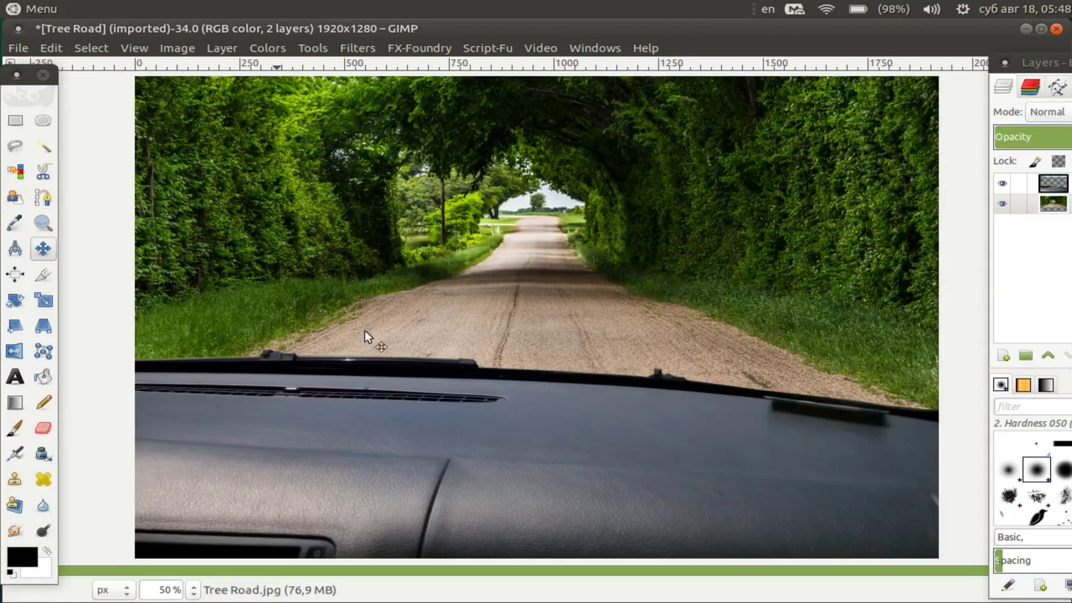
scroll(604, 300, down, 1)
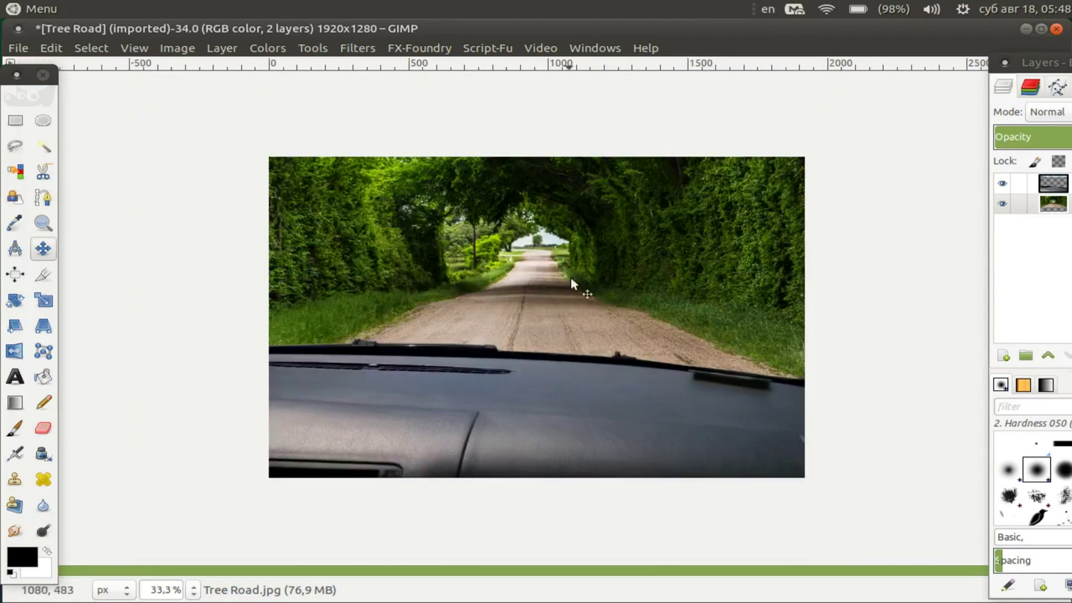
click(349, 48)
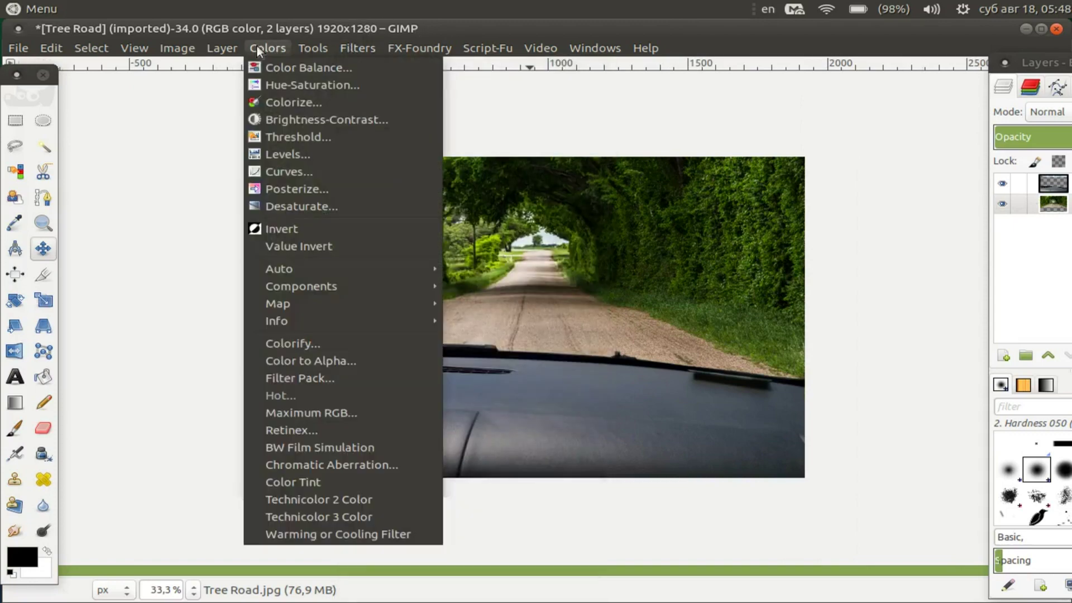
Lower the tree road photo's contrast to -14 with Brightness-Contrast.
click(296, 119)
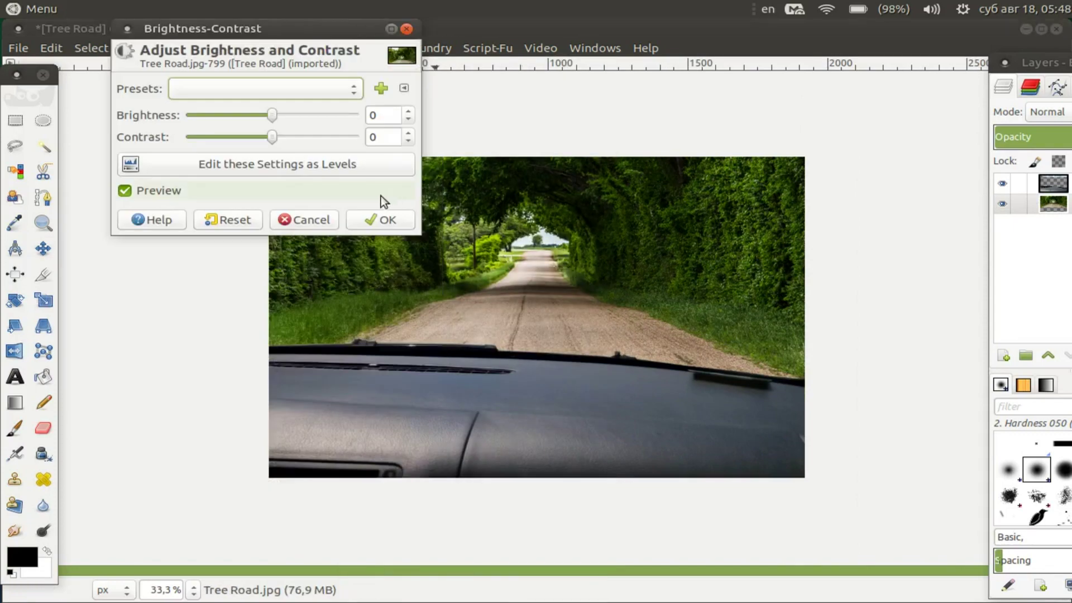
click(408, 143)
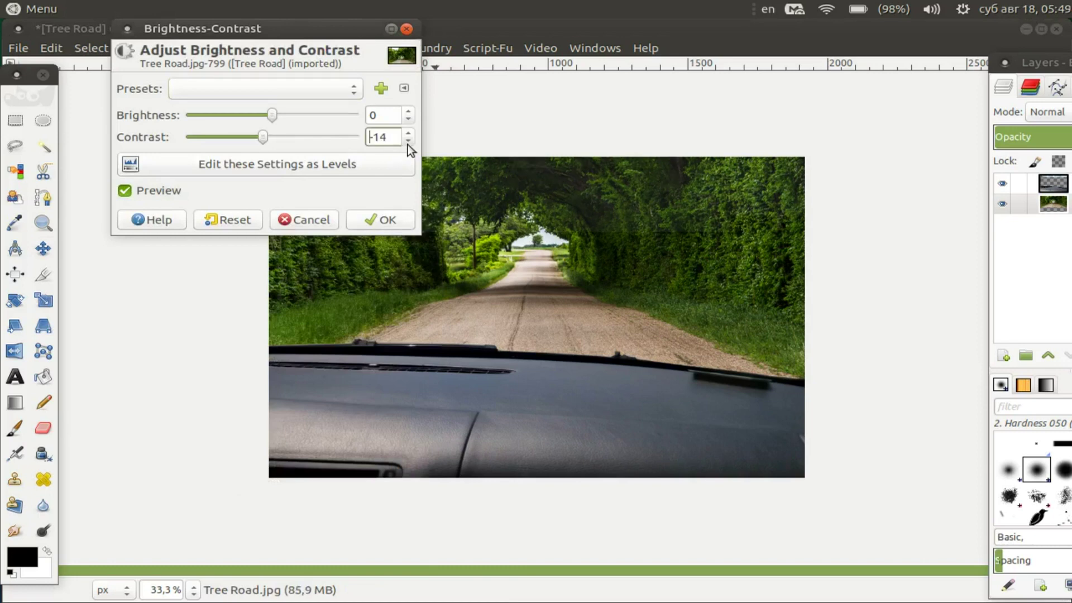
click(409, 132)
key(Return)
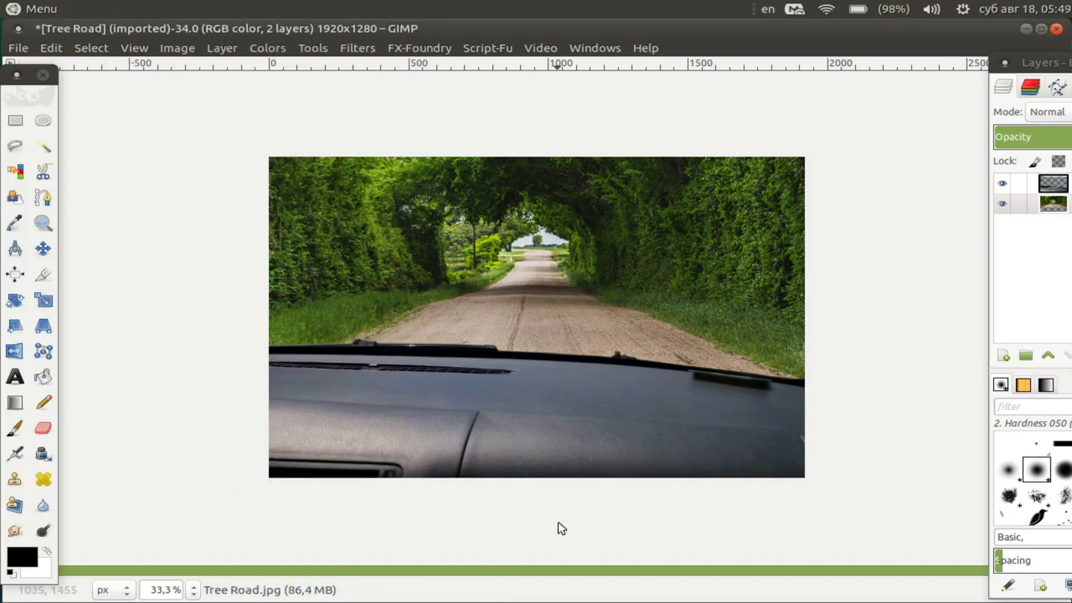
click(359, 46)
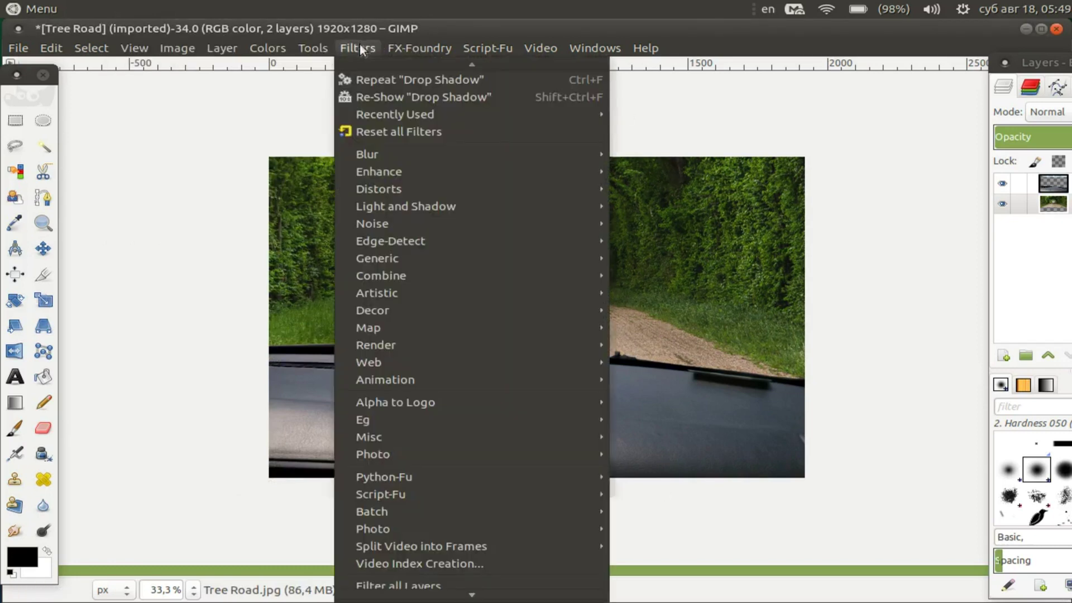
mouse_move(367, 154)
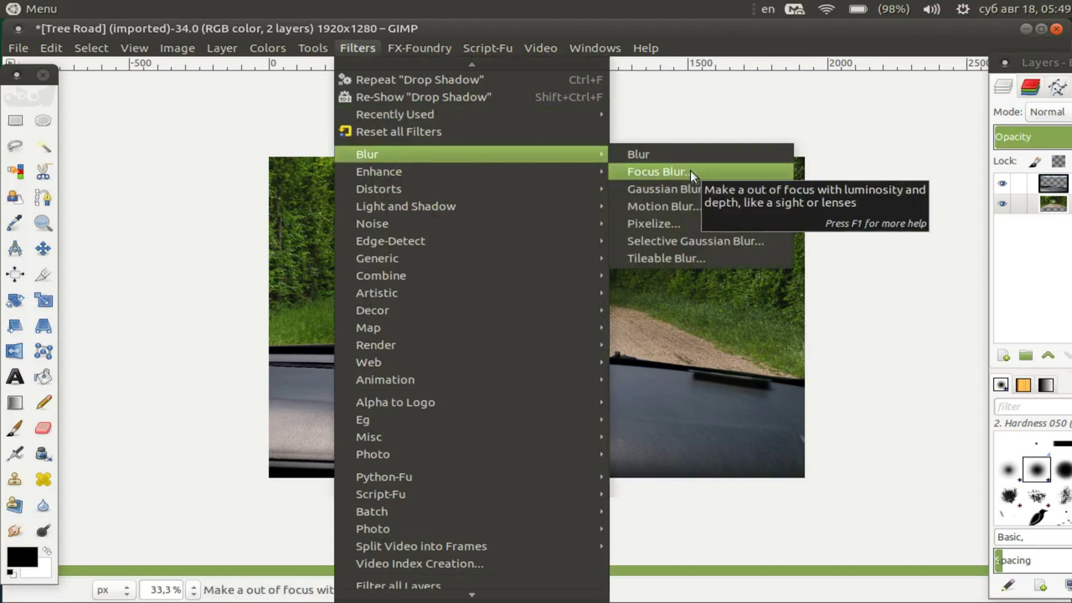
Apply a Radial motion blur with angle 1 to the tree road photo.
click(818, 419)
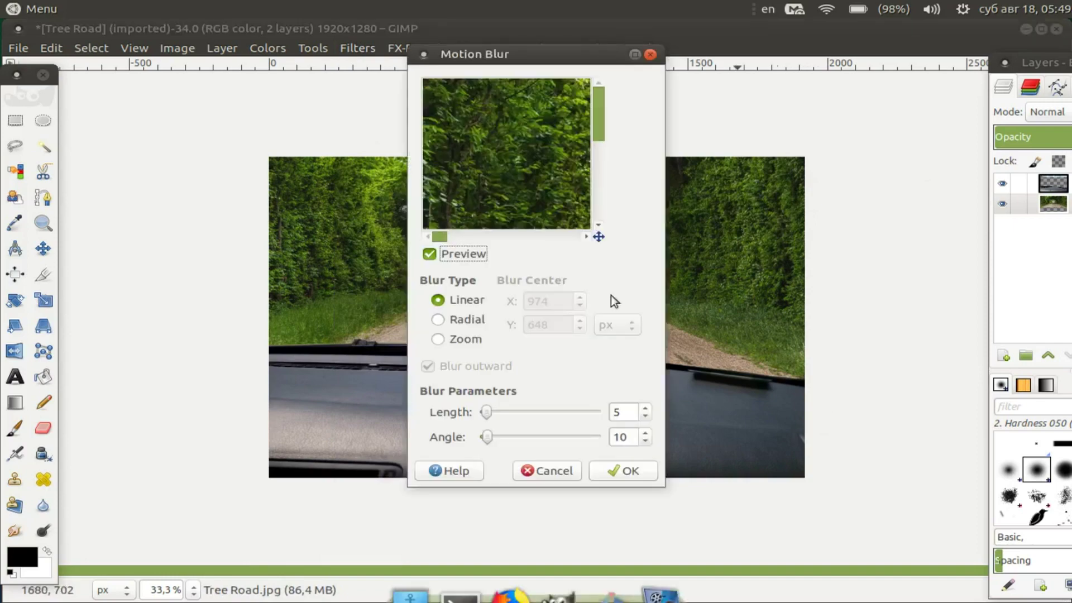
drag(569, 61, 814, 112)
click(719, 369)
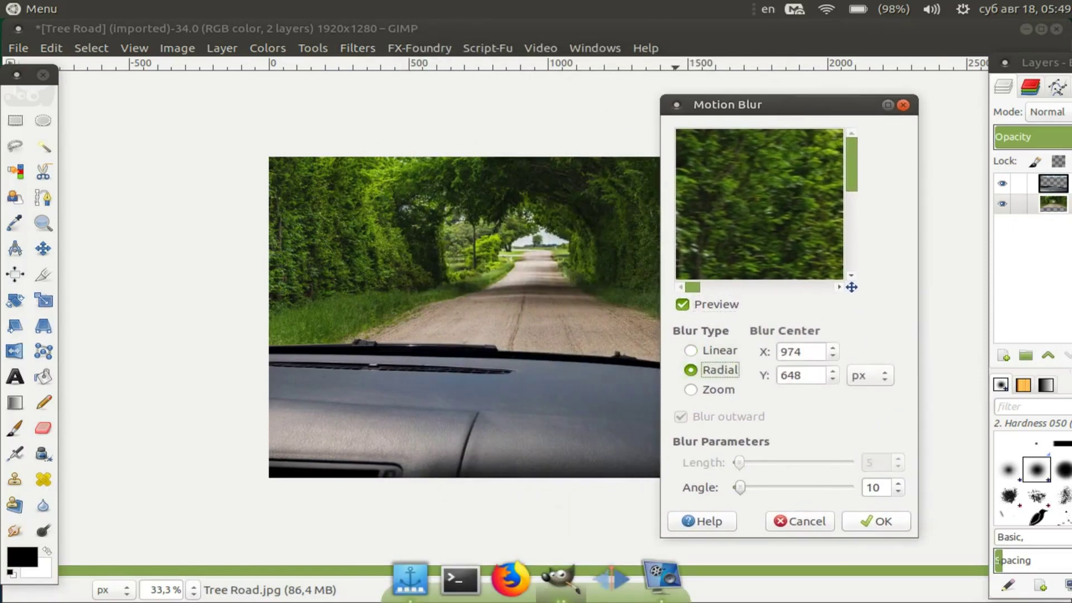
drag(738, 489, 743, 489)
key(Tab)
text(2)
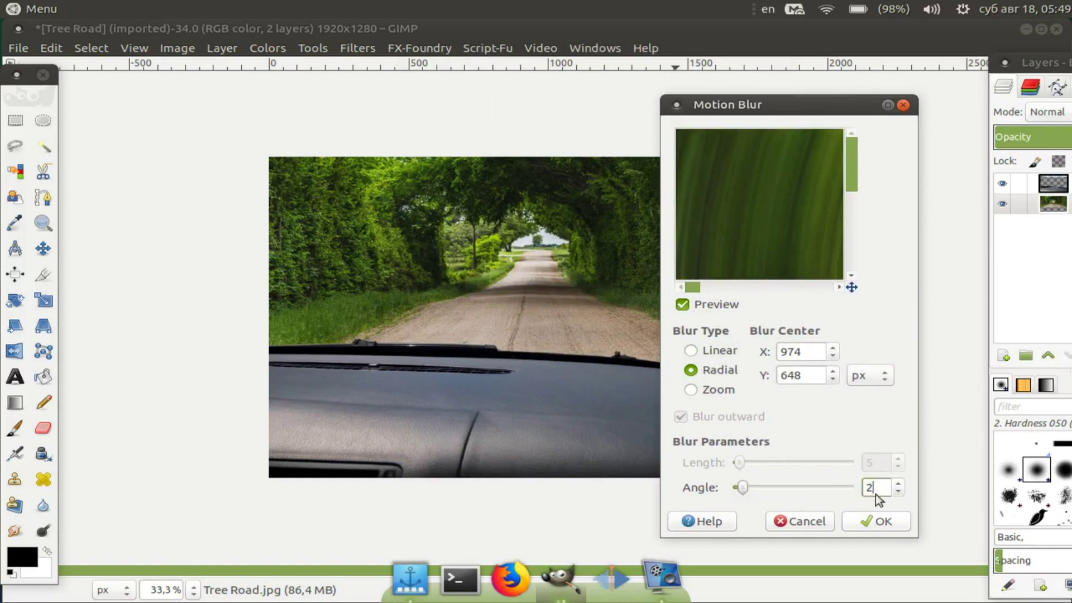
click(898, 491)
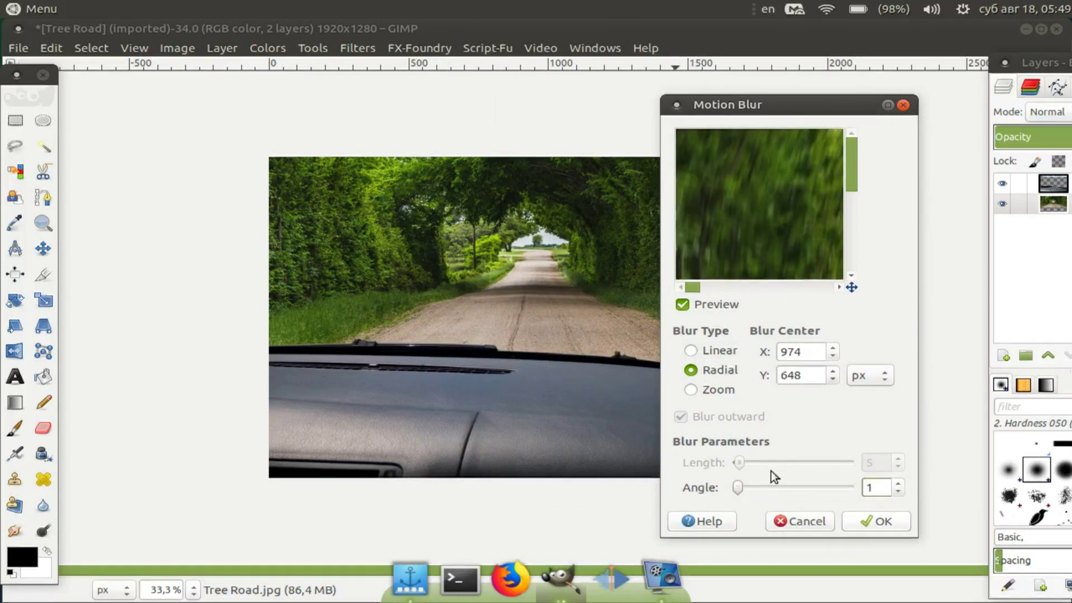
drag(770, 235, 771, 196)
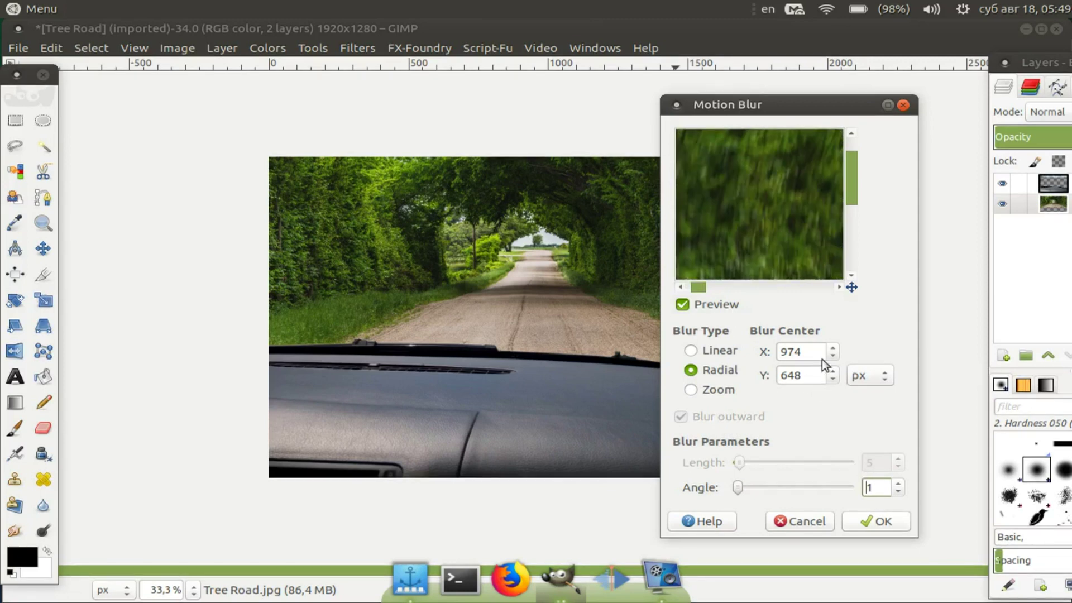
click(875, 520)
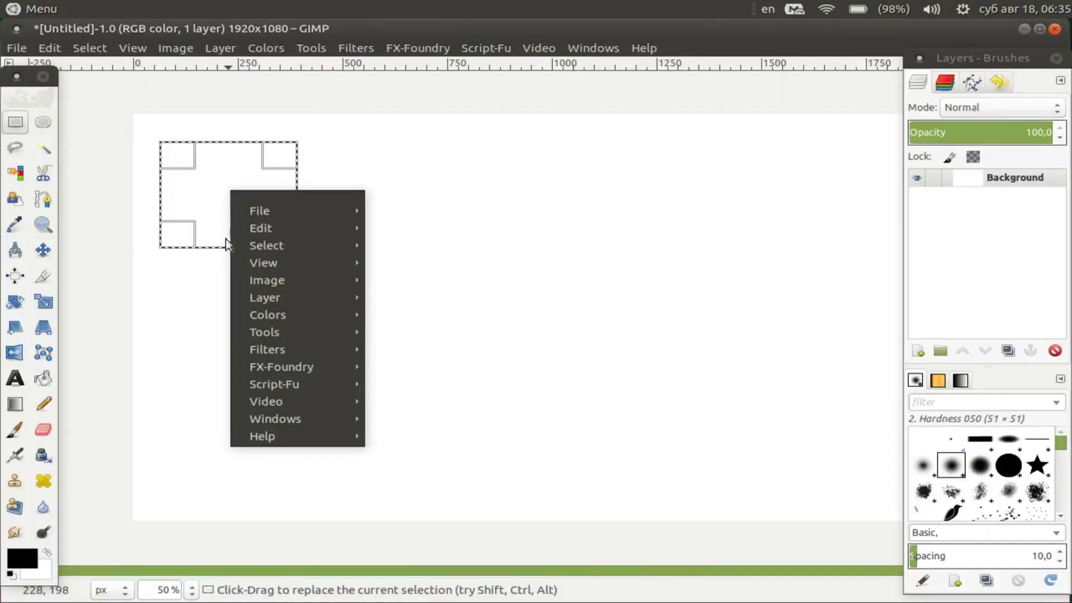
mouse_move(266, 244)
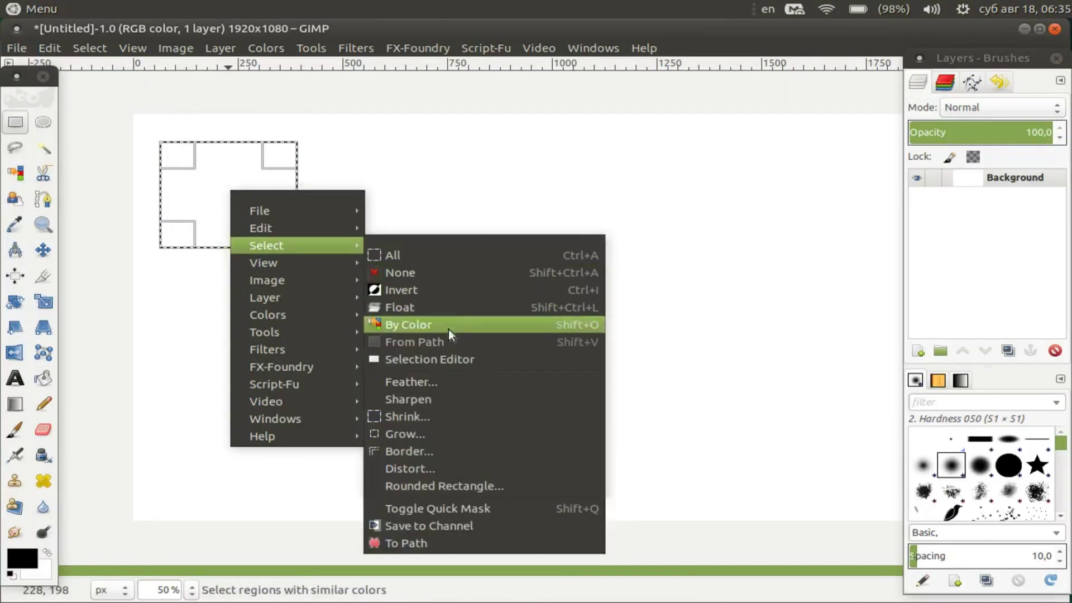
Enter a 37 px feather for the blank image's selection, keeping pixel units.
click(443, 386)
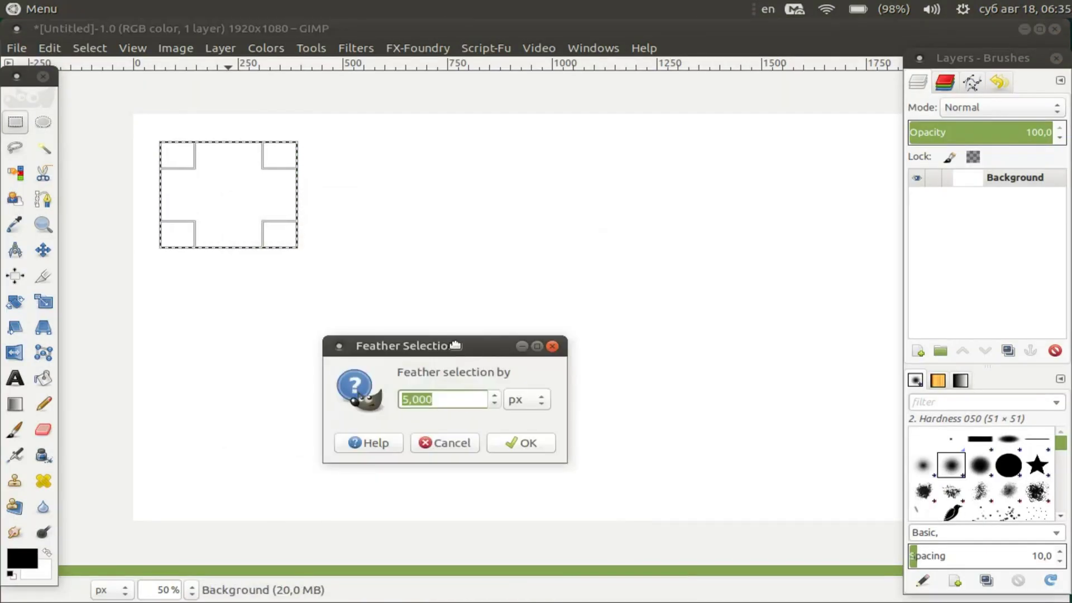
drag(455, 345, 460, 152)
click(528, 203)
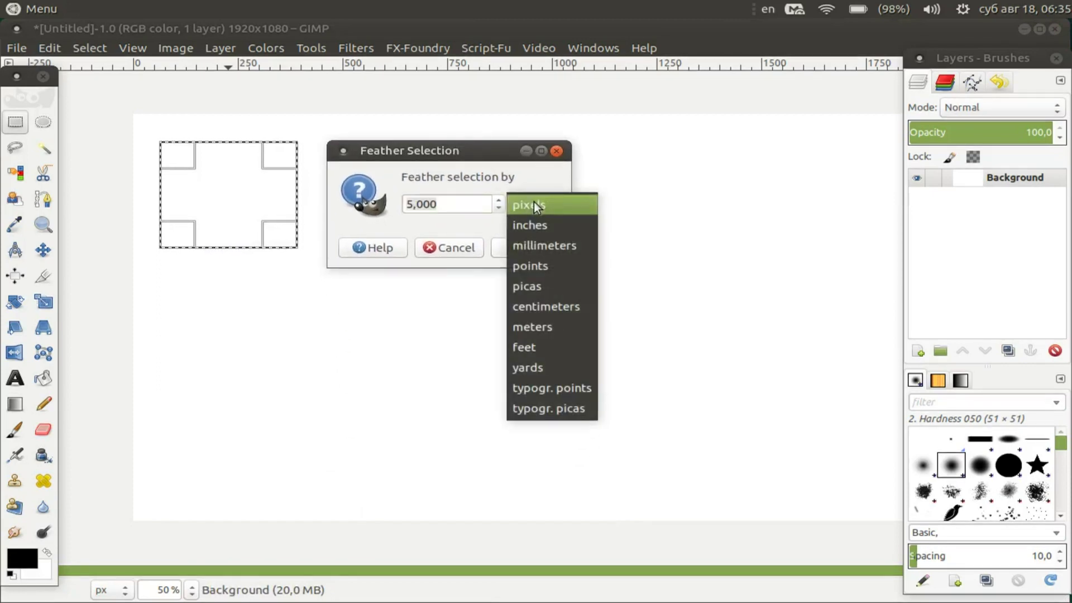
click(533, 204)
click(497, 200)
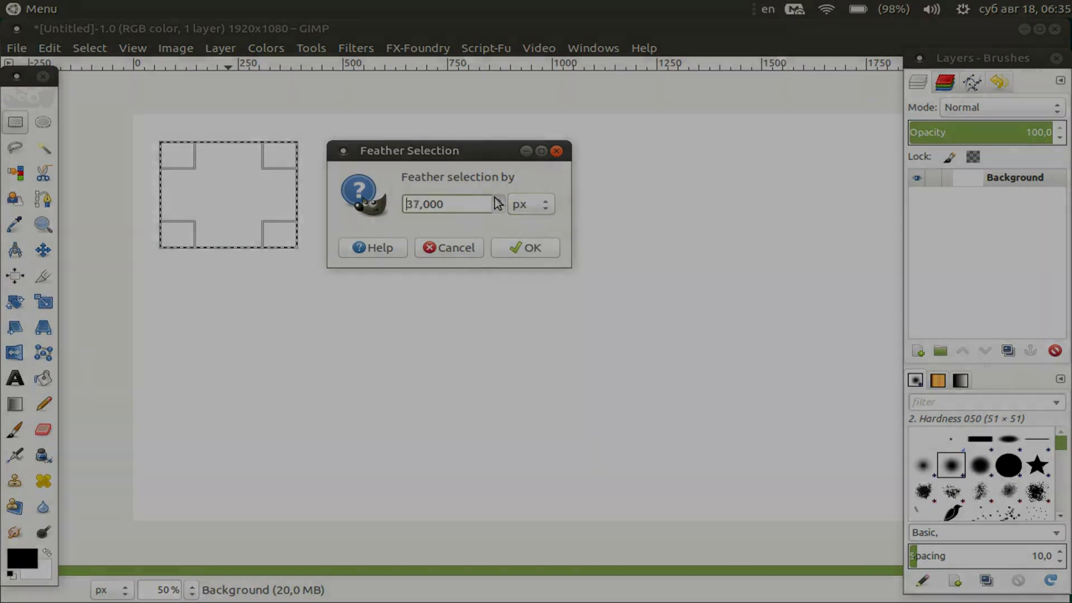